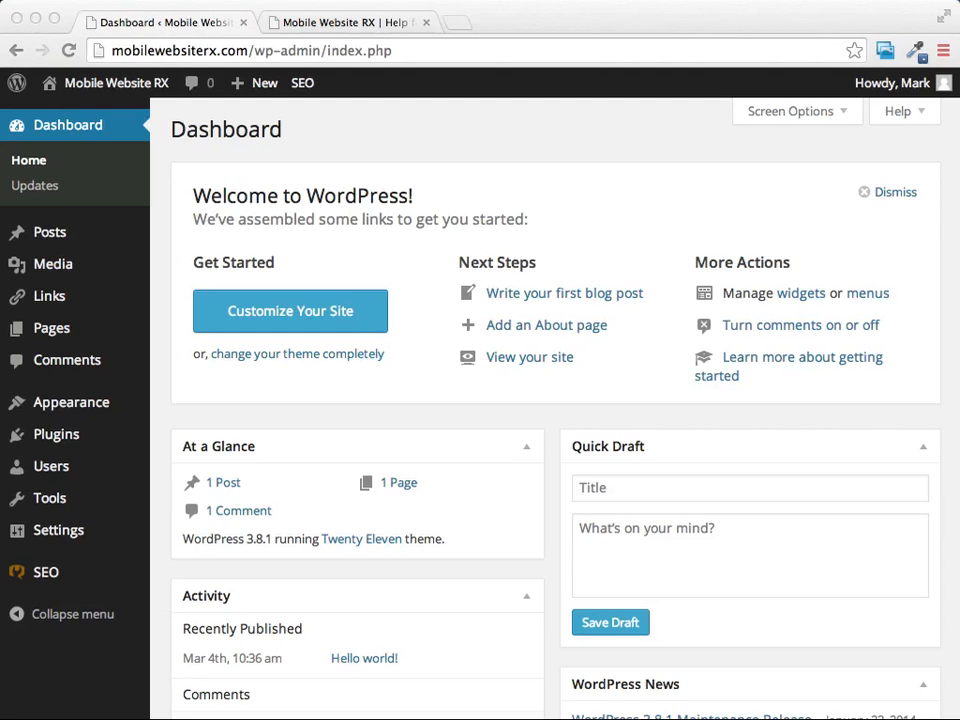
View the live site's home page and open its "Hello world!" post.
{"action": "left_click", "coordinate": [355, 24]}
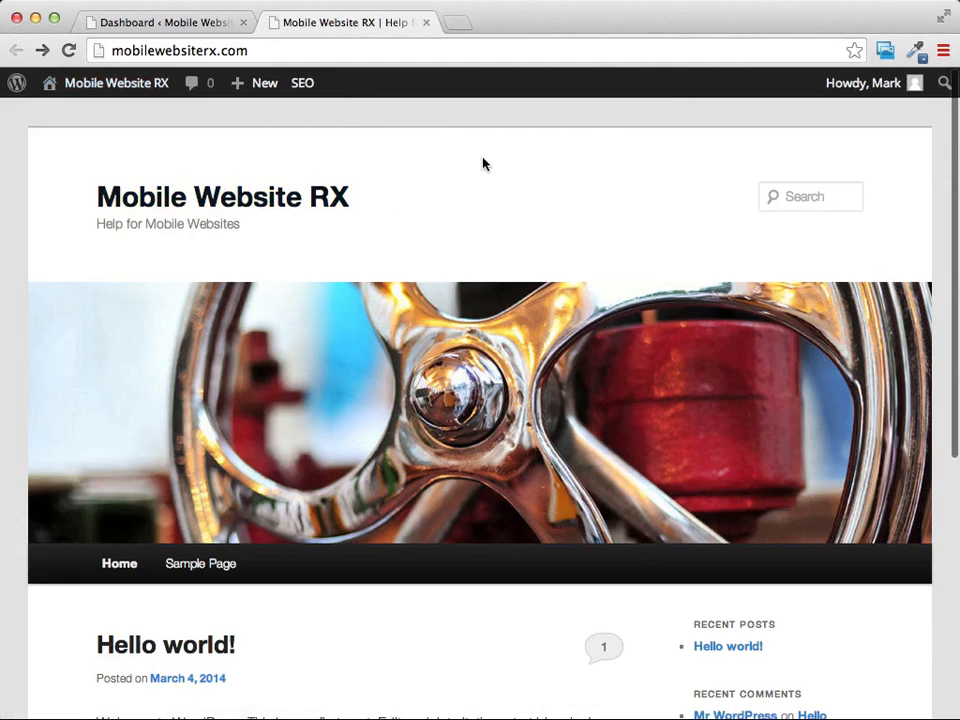
{"action": "scroll", "coordinate": [482, 162], "scroll_direction": "down", "scroll_amount": 3}
{"action": "scroll", "coordinate": [483, 163], "scroll_direction": "down", "scroll_amount": 1}
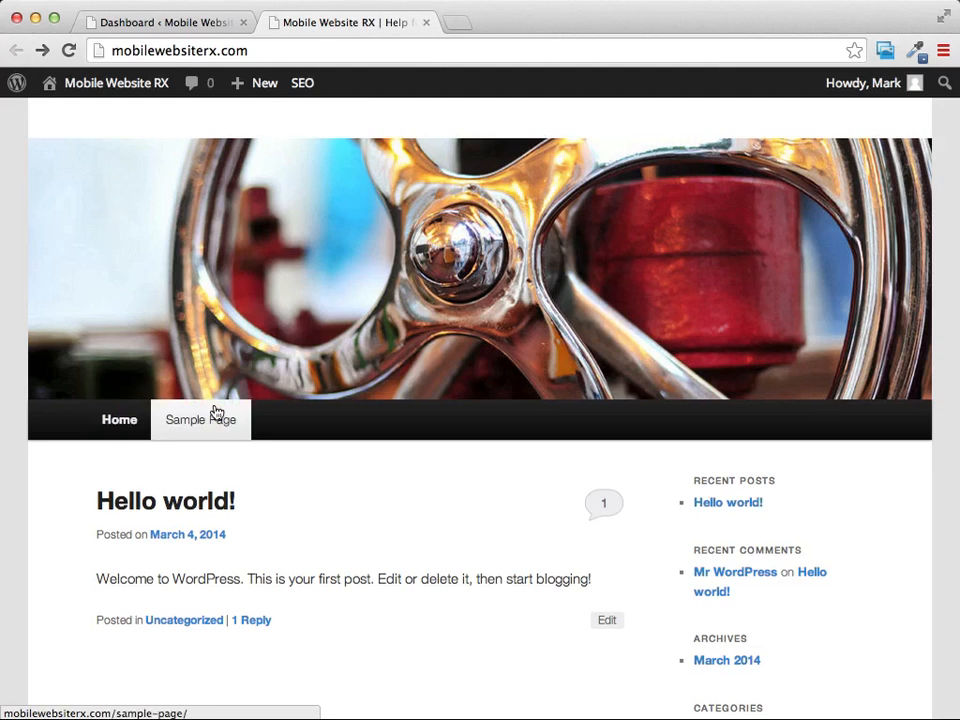
{"action": "mouse_move", "coordinate": [258, 92]}
{"action": "scroll", "coordinate": [575, 388], "scroll_direction": "down", "scroll_amount": 2}
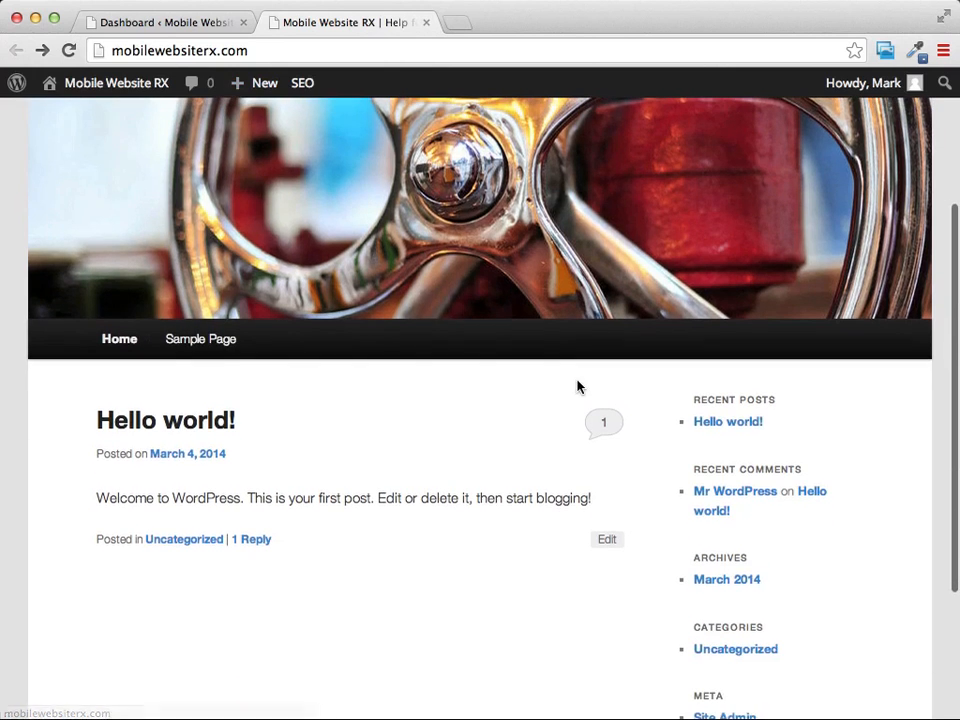
{"action": "left_click", "coordinate": [717, 428]}
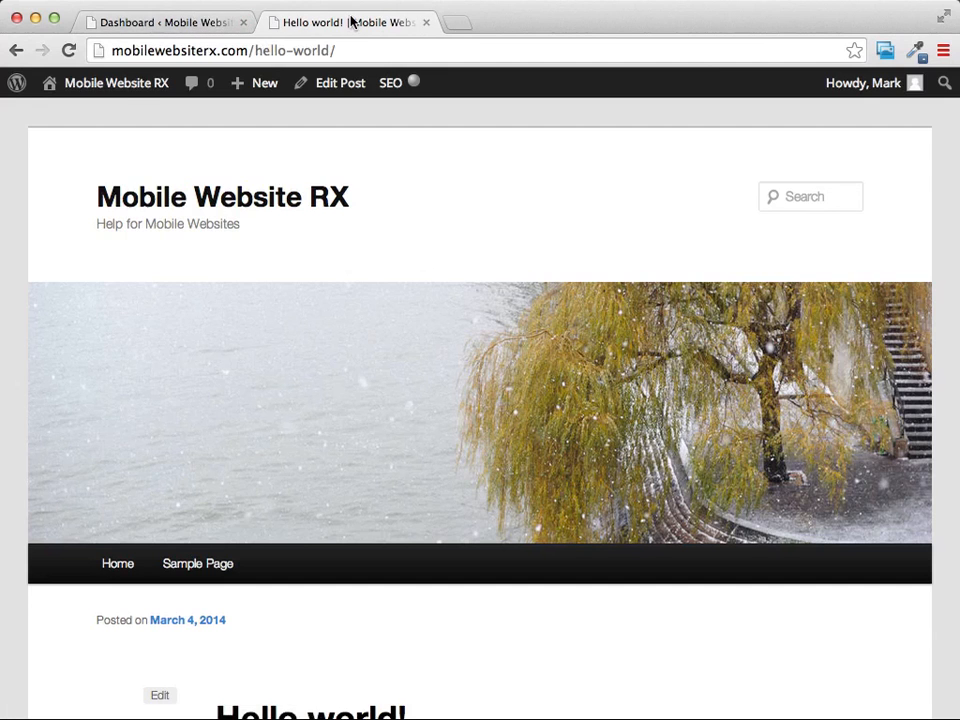
Move the "Hello world!" post to the trash from the dashboard's list of posts.
{"action": "left_click", "coordinate": [165, 23]}
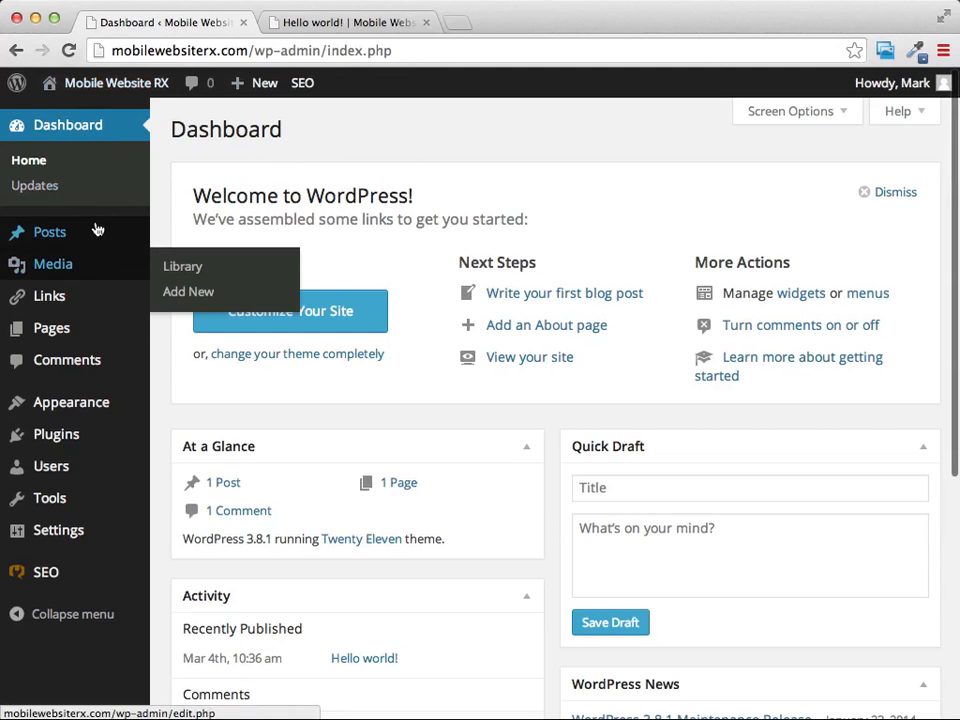
{"action": "left_click", "coordinate": [50, 234]}
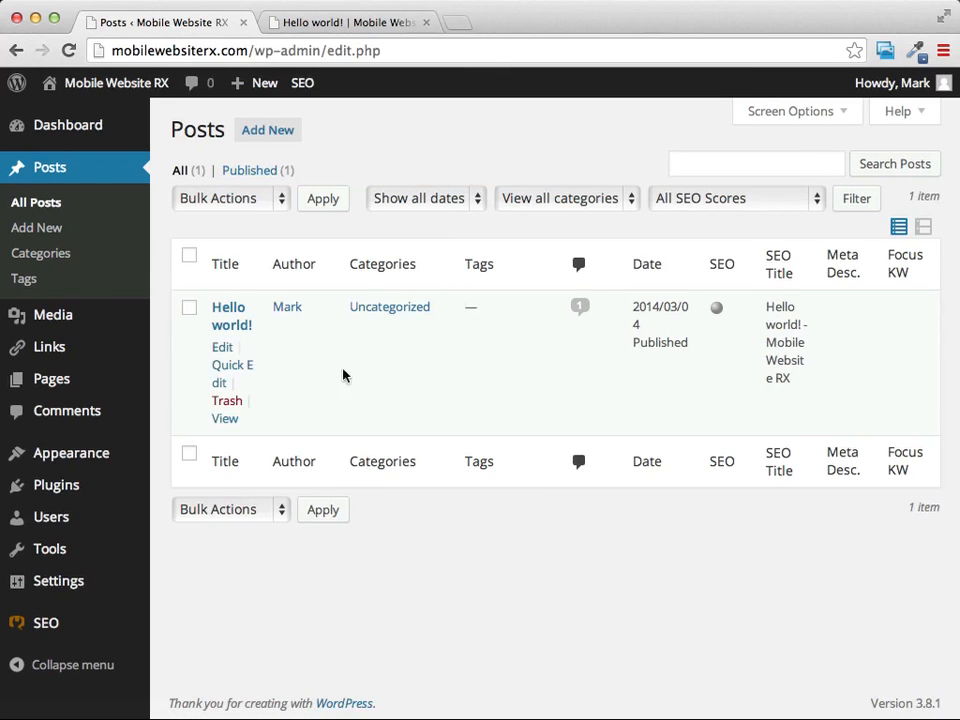
{"action": "left_click", "coordinate": [189, 311]}
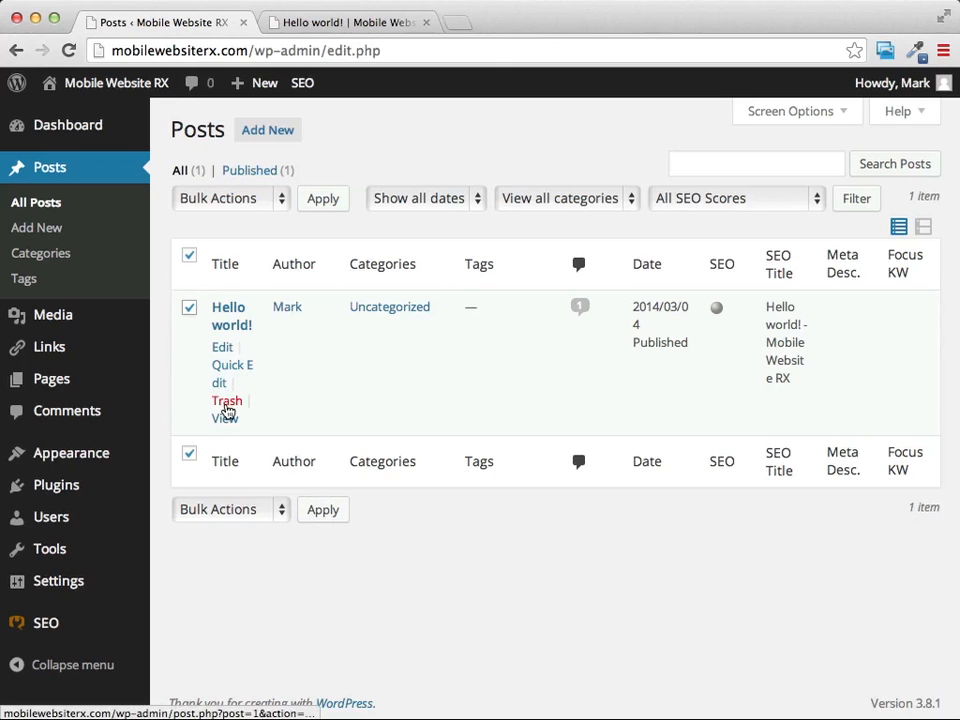
{"action": "left_click", "coordinate": [228, 410]}
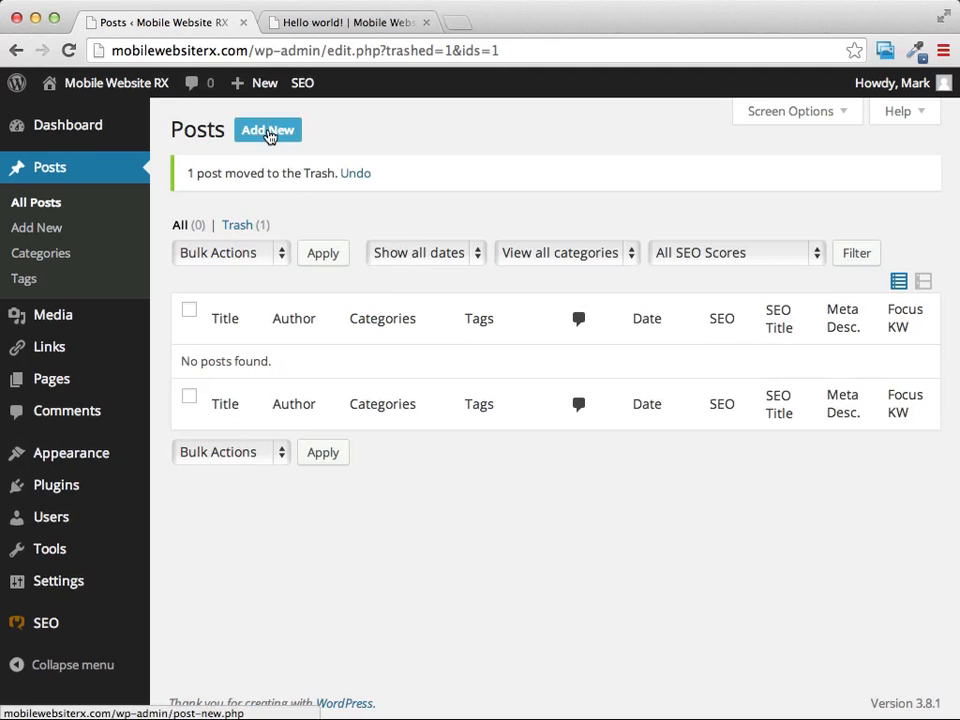
Create a new post with the title "A New Mobile Website".
{"action": "left_click", "coordinate": [268, 131]}
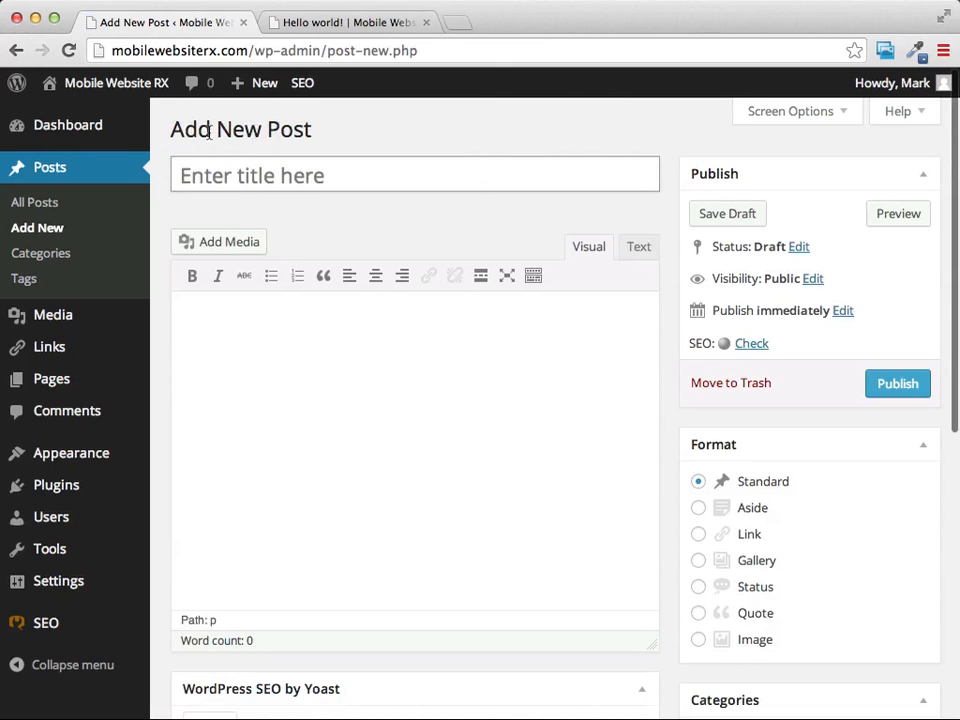
{"action": "left_click", "coordinate": [325, 176]}
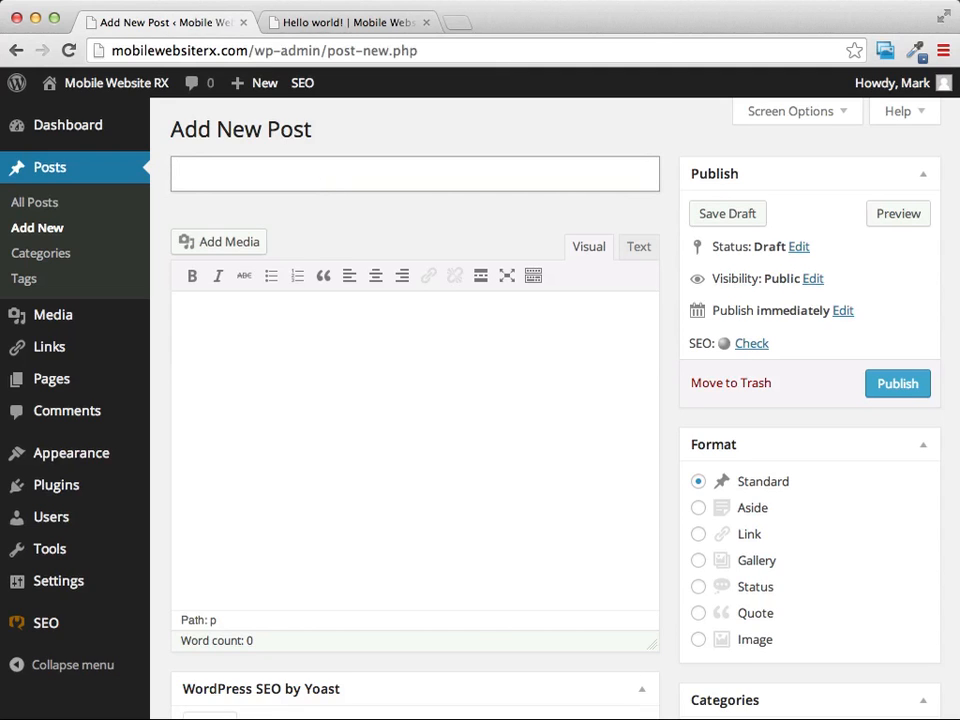
{"action": "type", "text": "A New Mobile "}
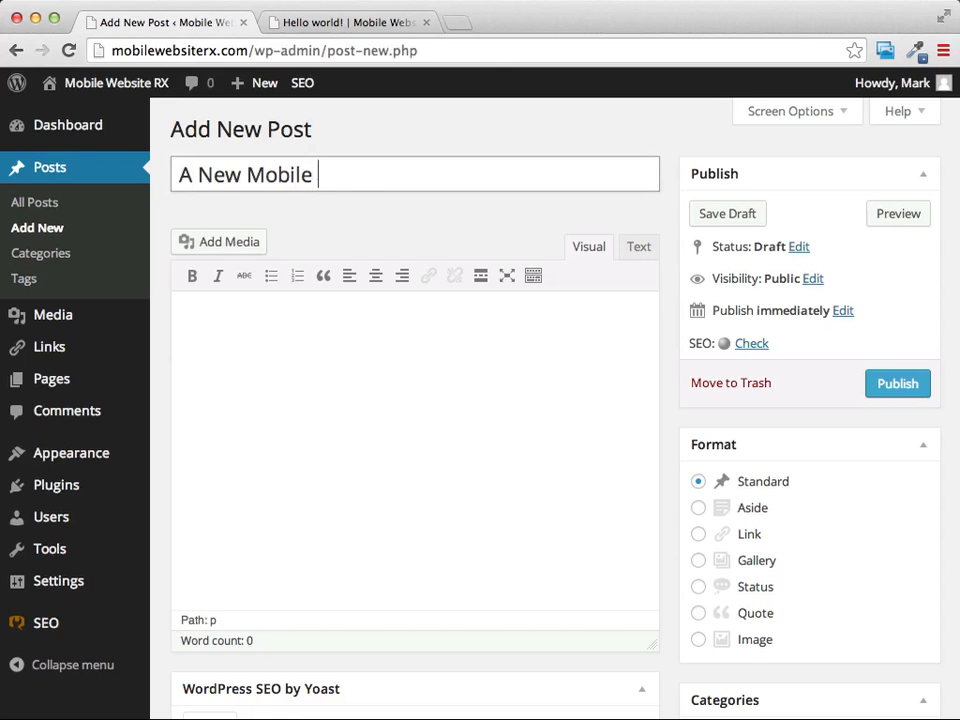
{"action": "type", "text": "Website"}
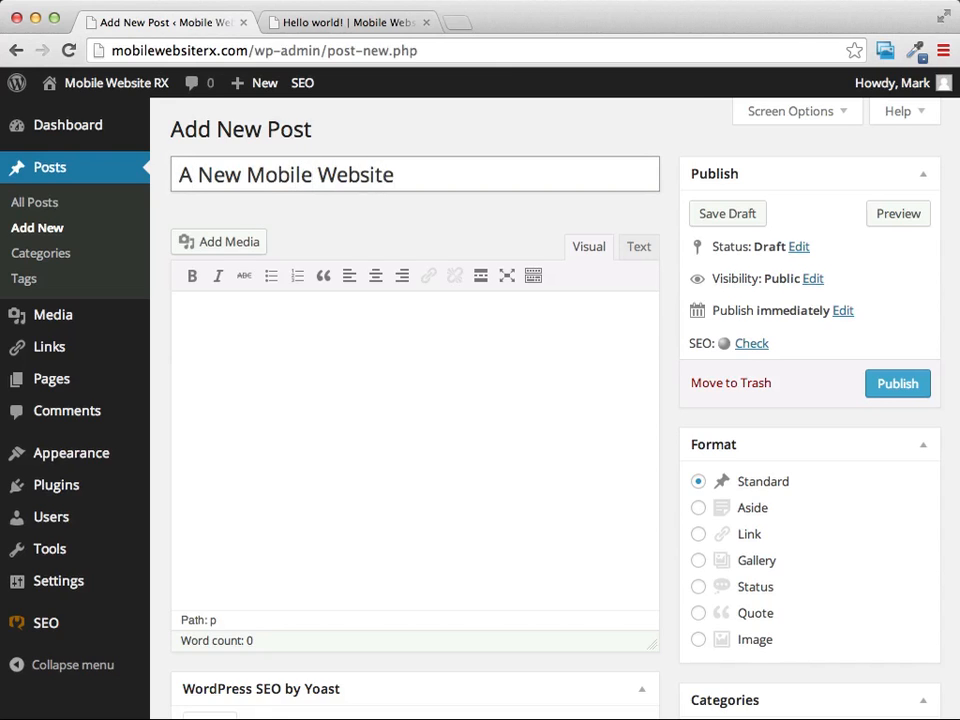
Write two paragraphs in the post body: "This is where our content goes." and "We can talk about whatever we want on this page.".
{"action": "left_click", "coordinate": [422, 358]}
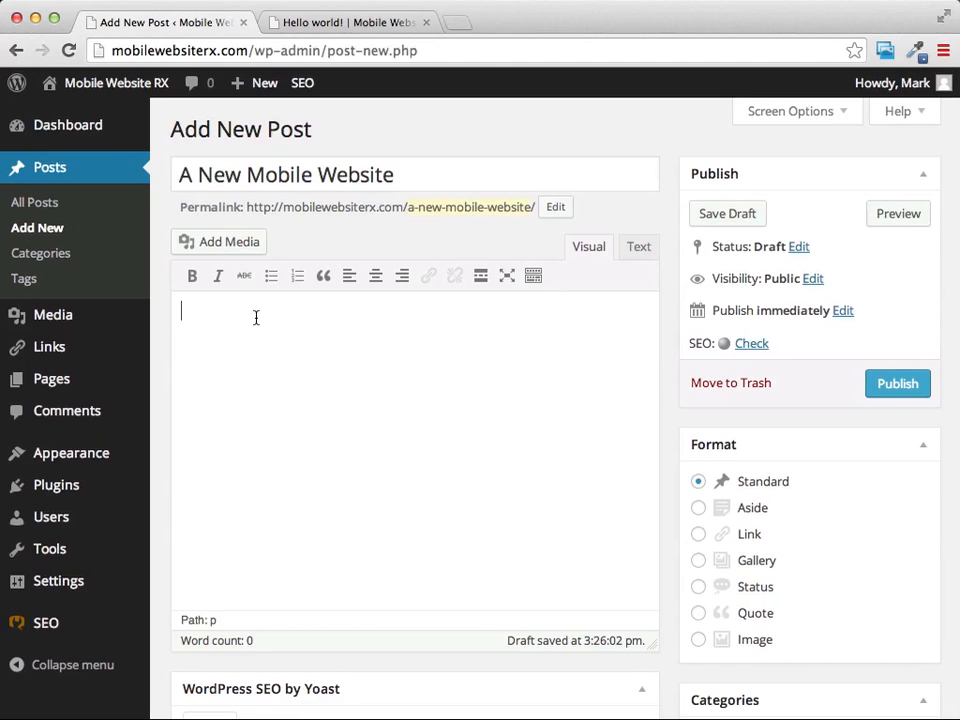
{"action": "type", "text": "This is where our content goes. "}
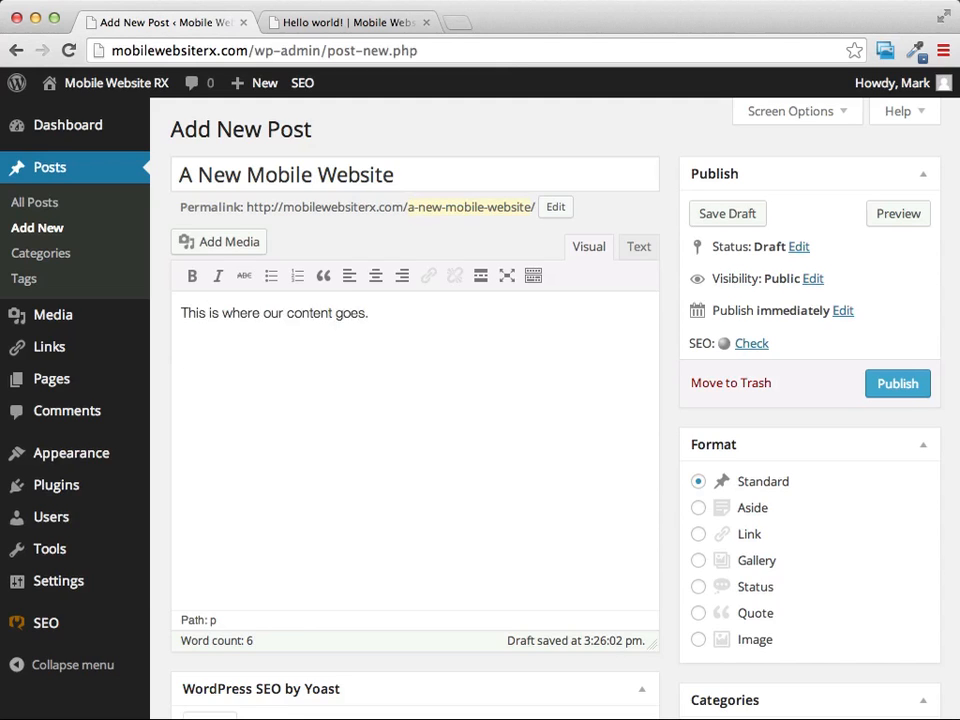
{"action": "type", "text": "We can talk about "}
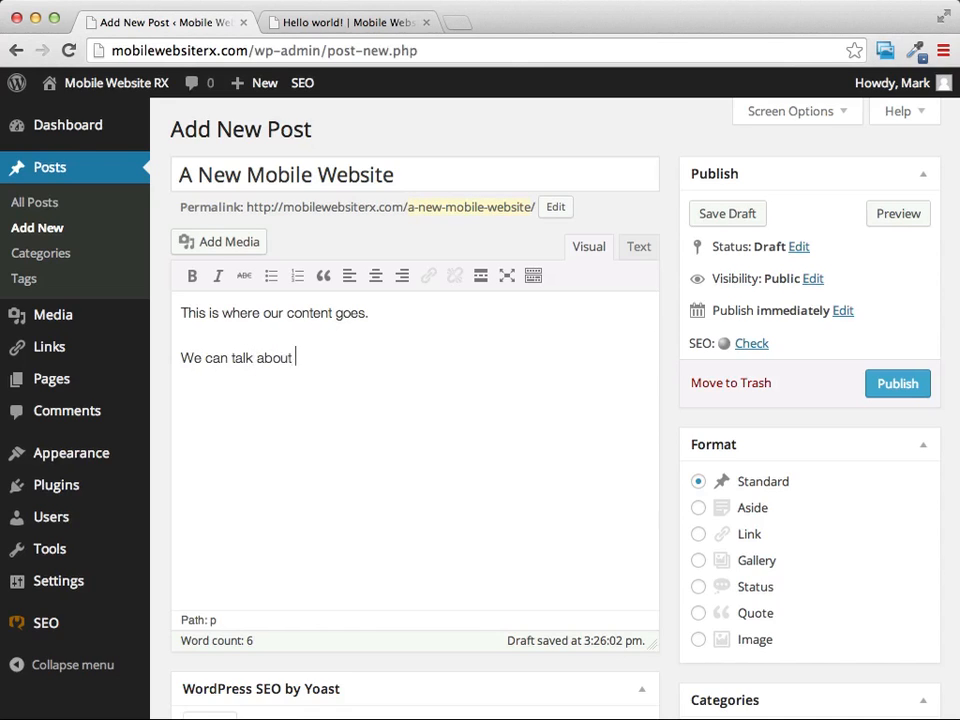
{"action": "type", "text": "whatever we want on this page."}
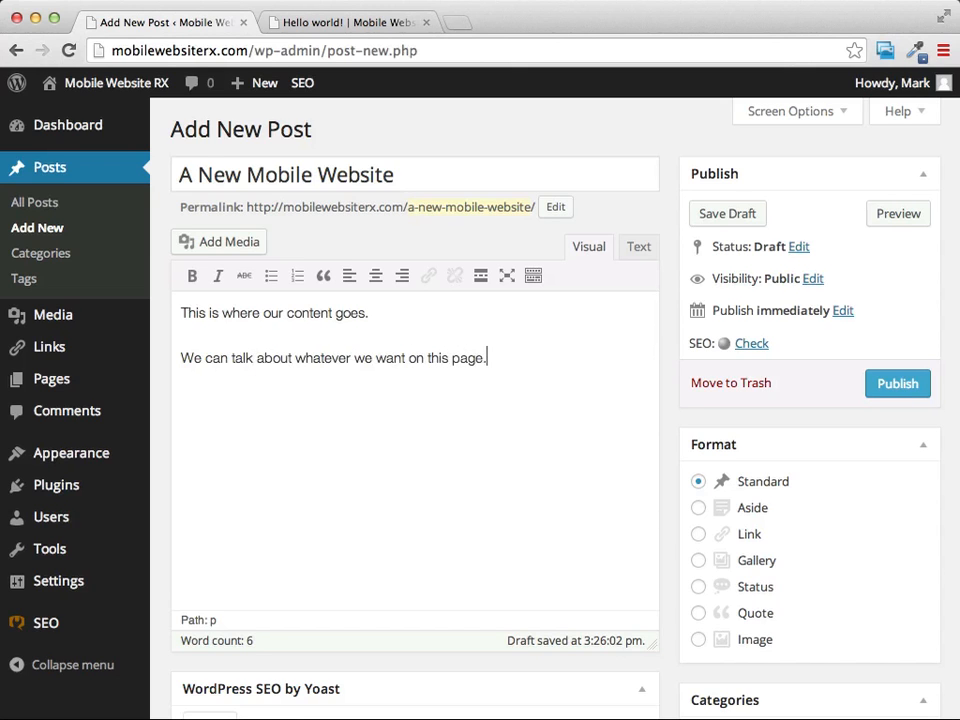
Show the post editor's additional row of formatting tools and view the available paragraph formats.
{"action": "scroll", "coordinate": [415, 288], "scroll_direction": "down", "scroll_amount": 2}
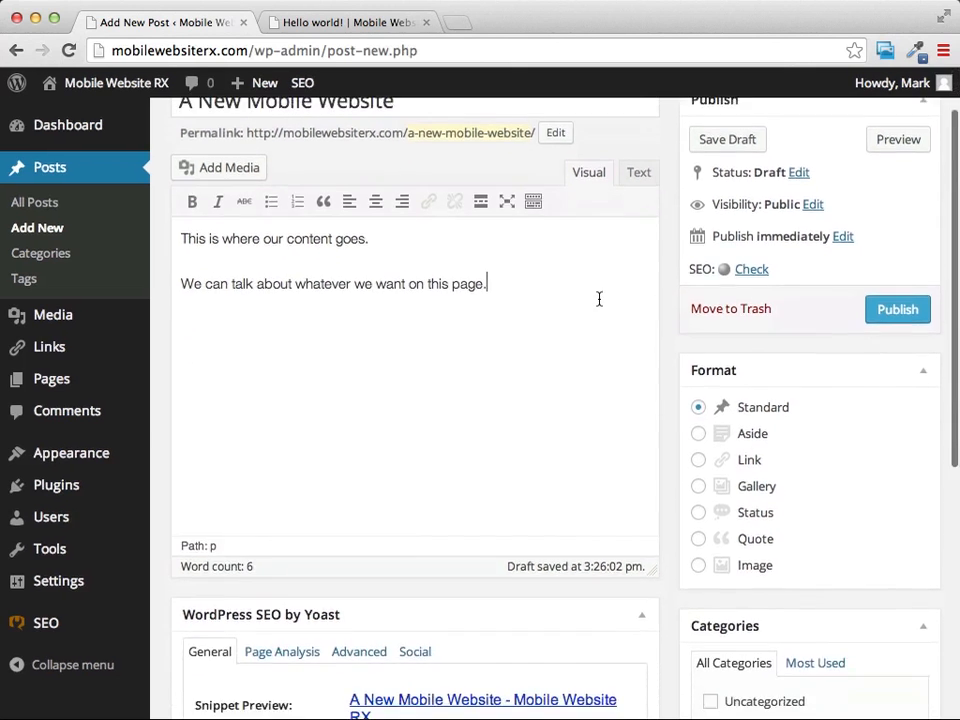
{"action": "scroll", "coordinate": [598, 298], "scroll_direction": "up", "scroll_amount": 1}
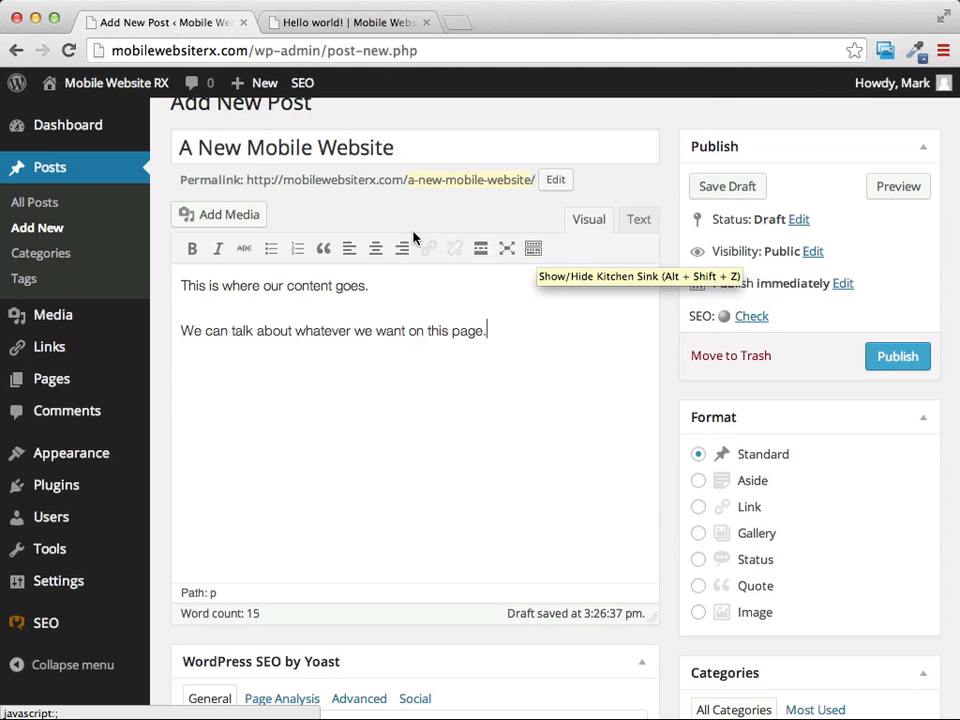
{"action": "left_click", "coordinate": [533, 250]}
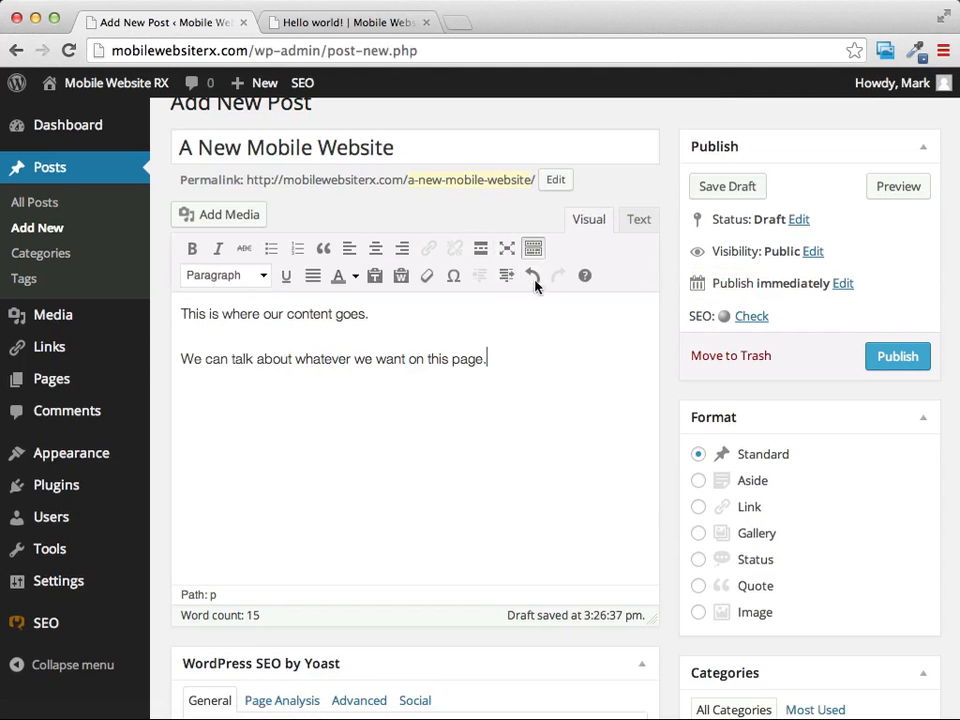
{"action": "left_click", "coordinate": [261, 277]}
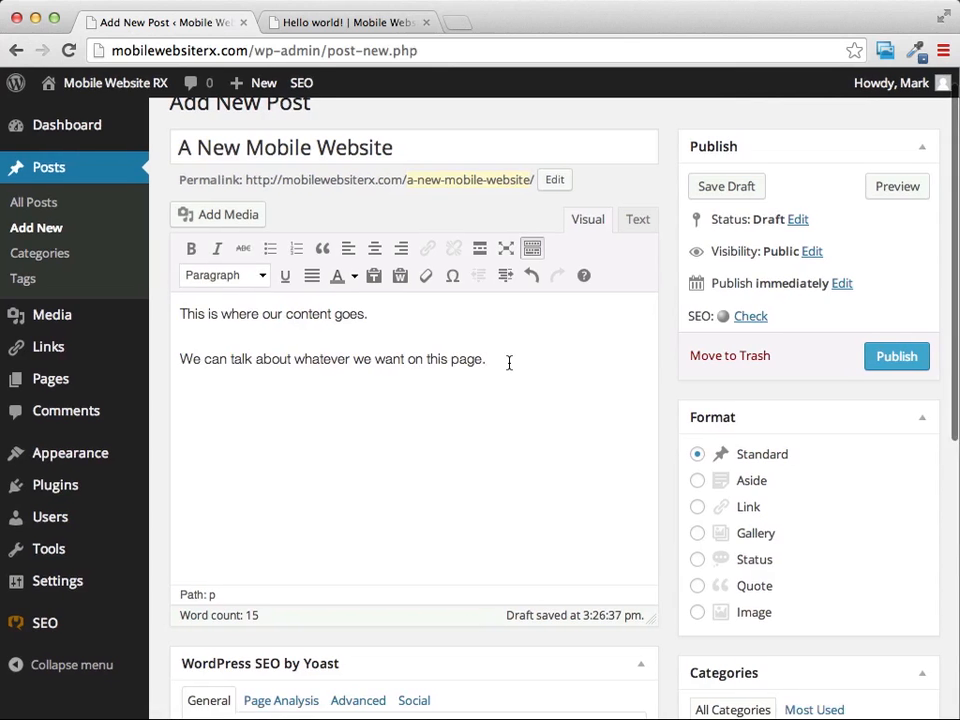
{"action": "scroll", "coordinate": [509, 363], "scroll_direction": "right", "scroll_amount": 1}
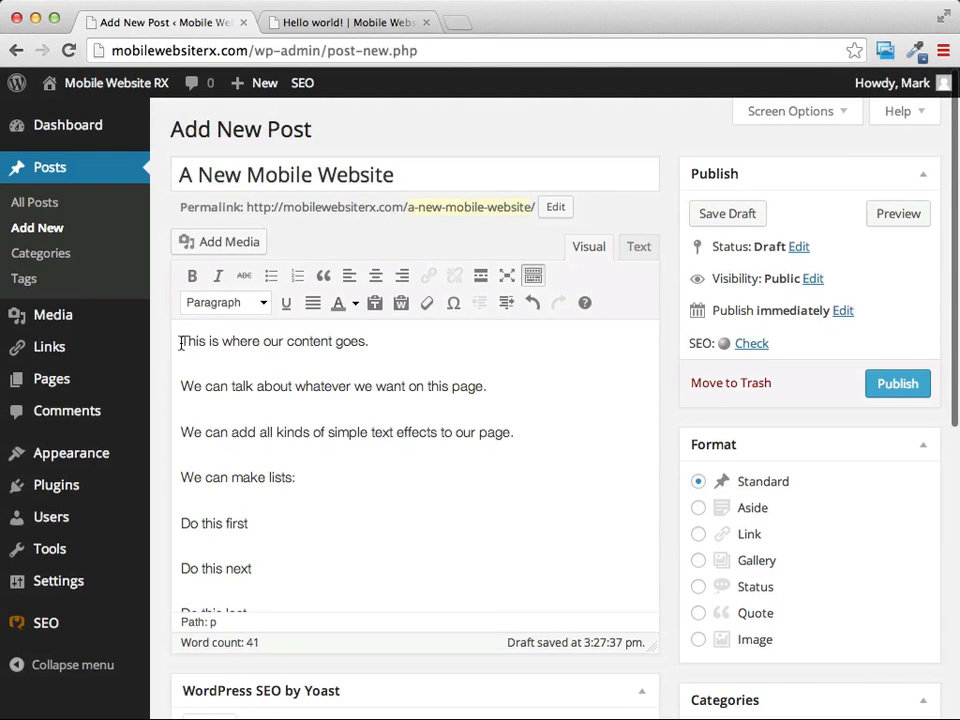
Format the line "This is where our content goes." as Heading 1.
{"action": "left_click_drag", "start_coordinate": [181, 344], "coordinate": [375, 341]}
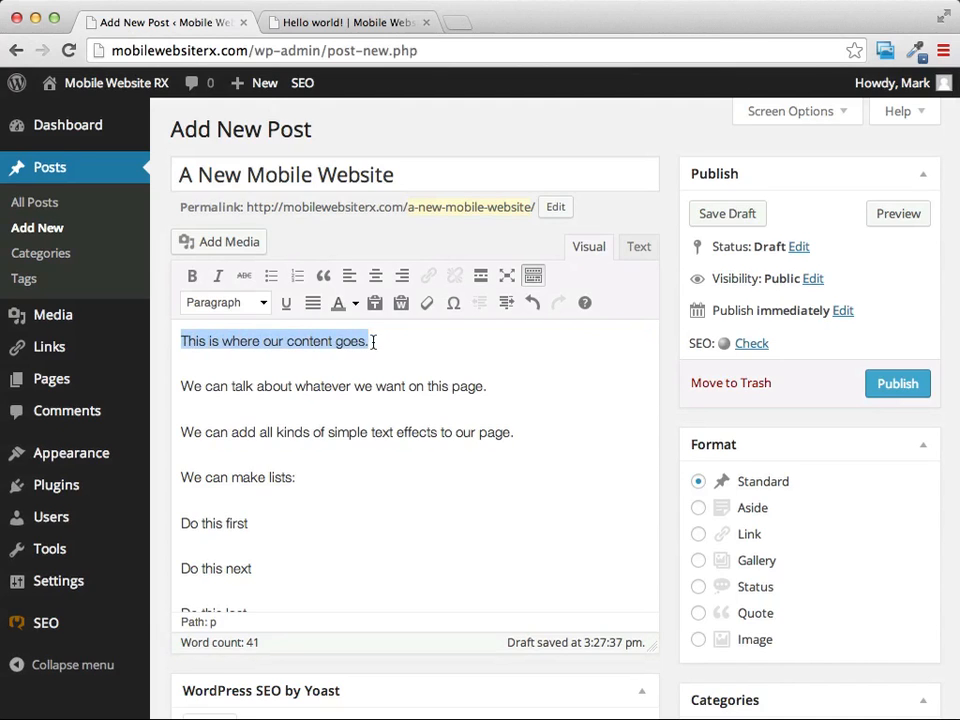
{"action": "left_click", "coordinate": [263, 304]}
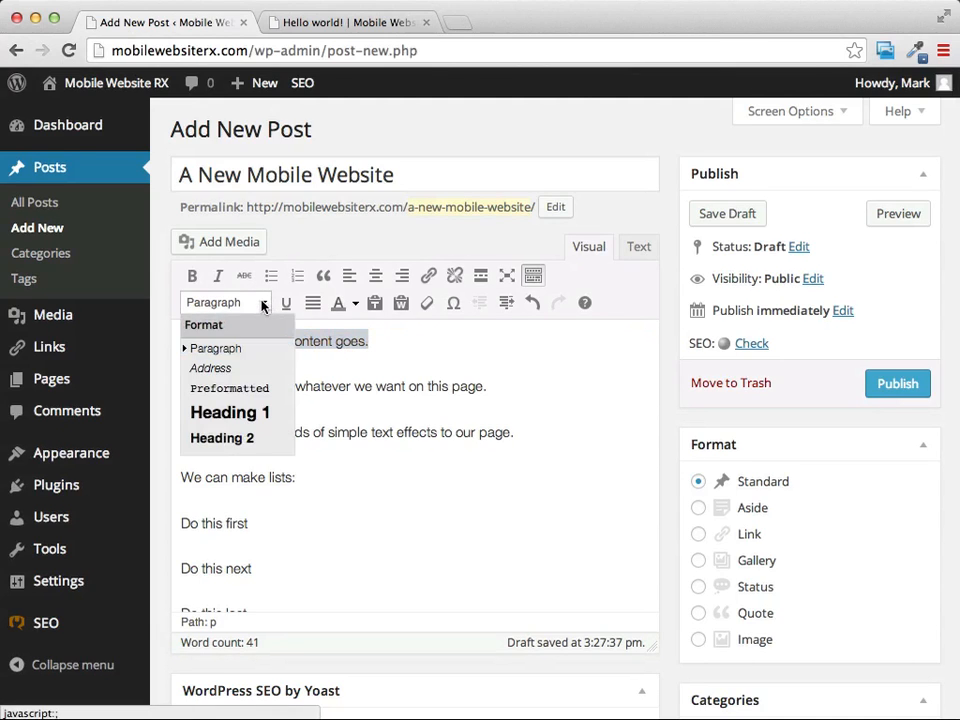
{"action": "left_click", "coordinate": [235, 414]}
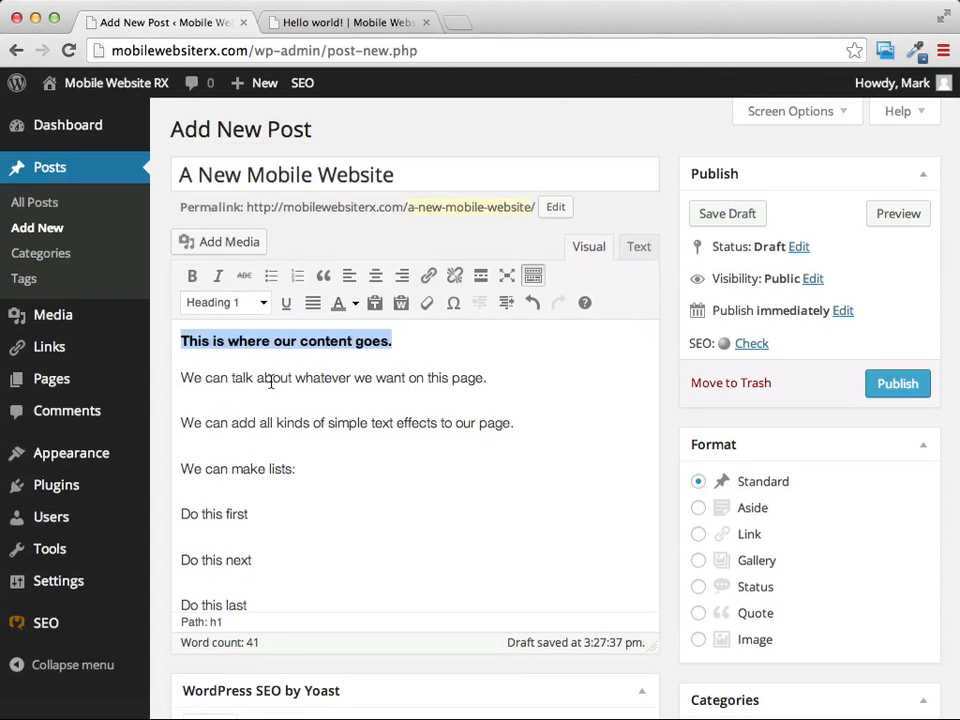
Make the word "whatever" in the second paragraph bold and underlined.
{"action": "left_click_drag", "start_coordinate": [297, 378], "coordinate": [352, 378]}
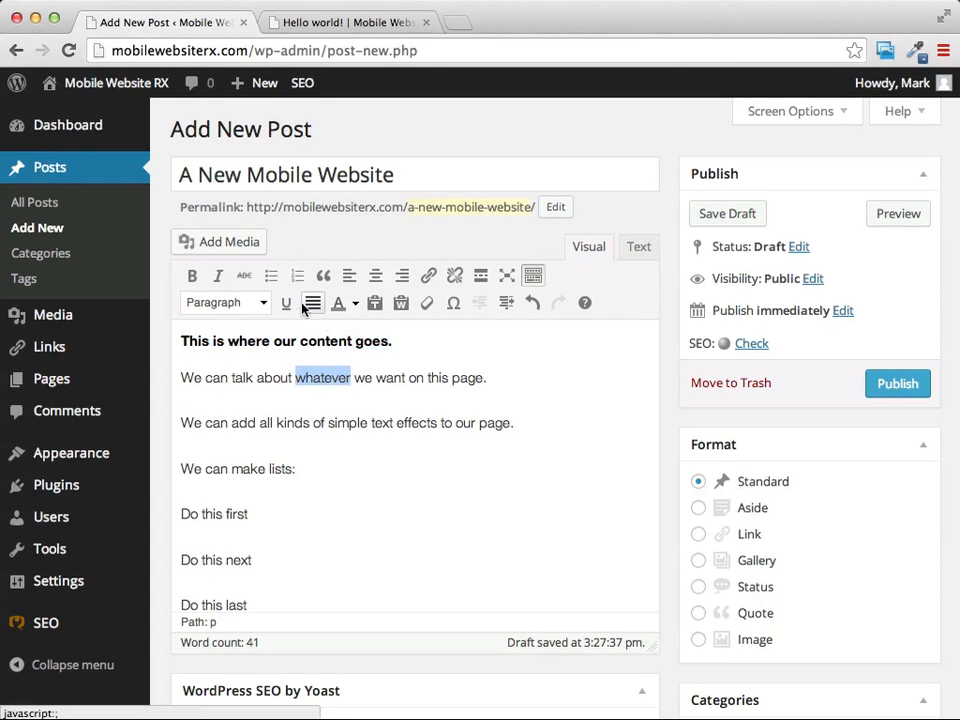
{"action": "left_click", "coordinate": [189, 276]}
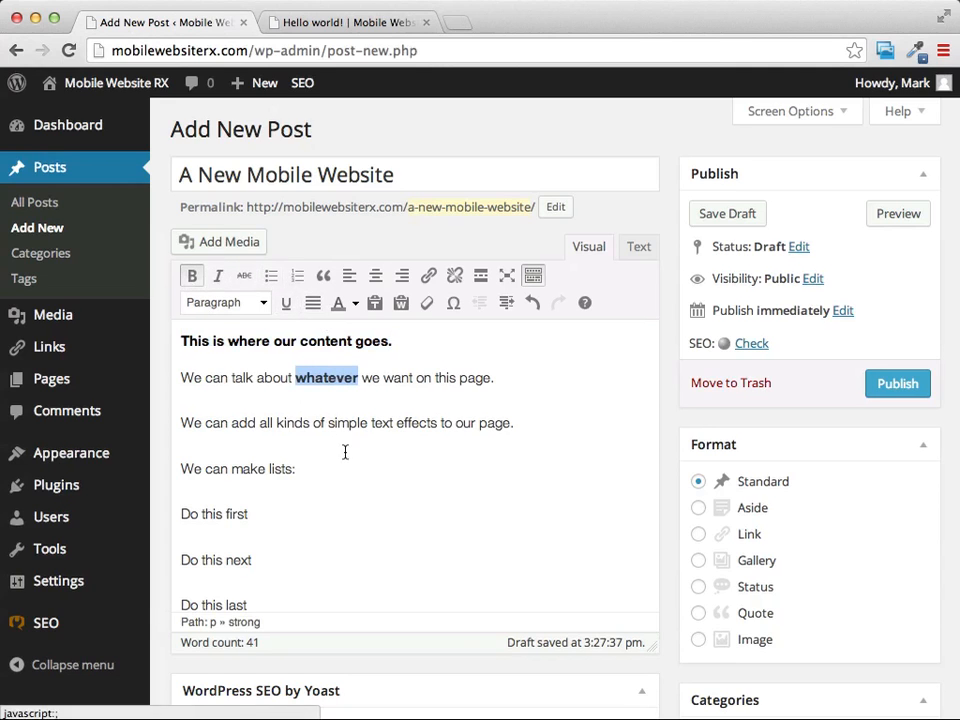
{"action": "left_click", "coordinate": [285, 312]}
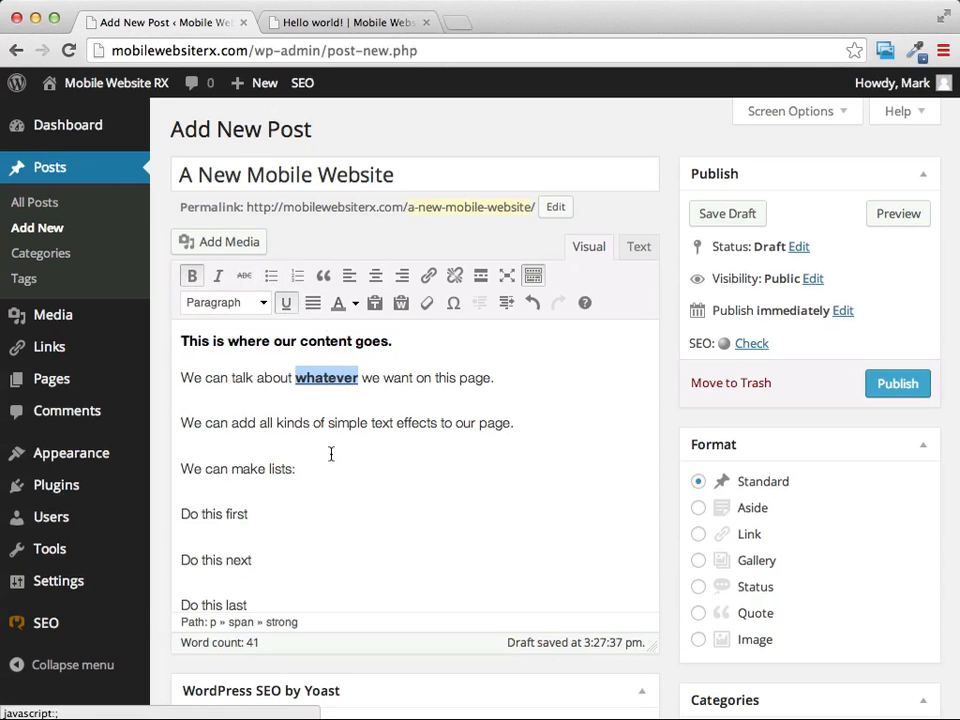
Turn the lines "Do this first", "Do this next" and "Do this last" into a numbered list.
{"action": "scroll", "coordinate": [452, 450], "scroll_direction": "down", "scroll_amount": 3}
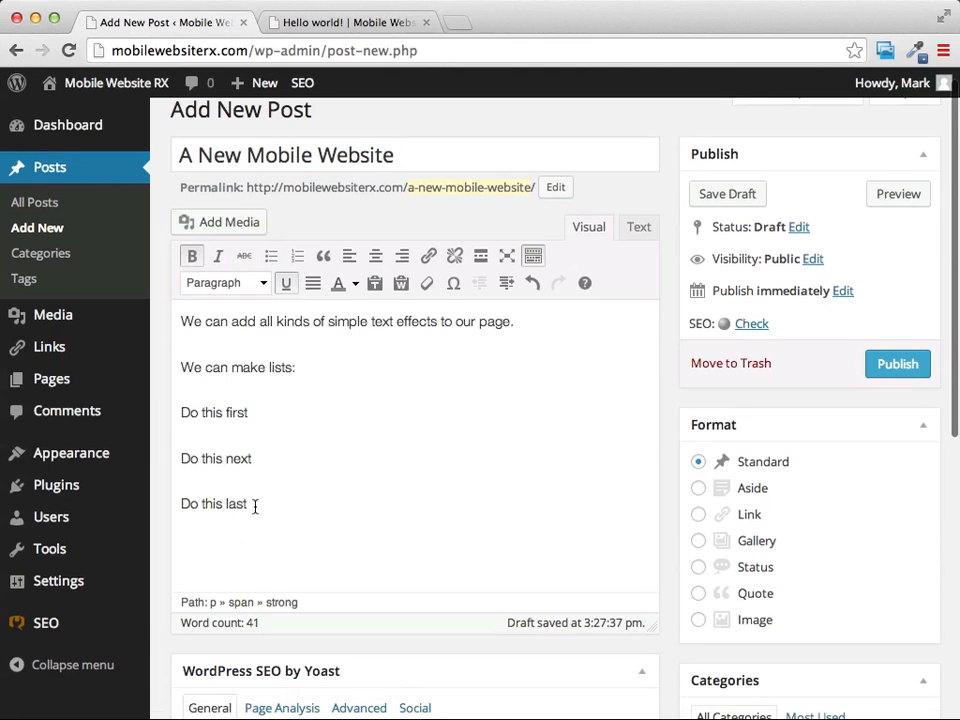
{"action": "left_click_drag", "start_coordinate": [253, 508], "coordinate": [179, 417]}
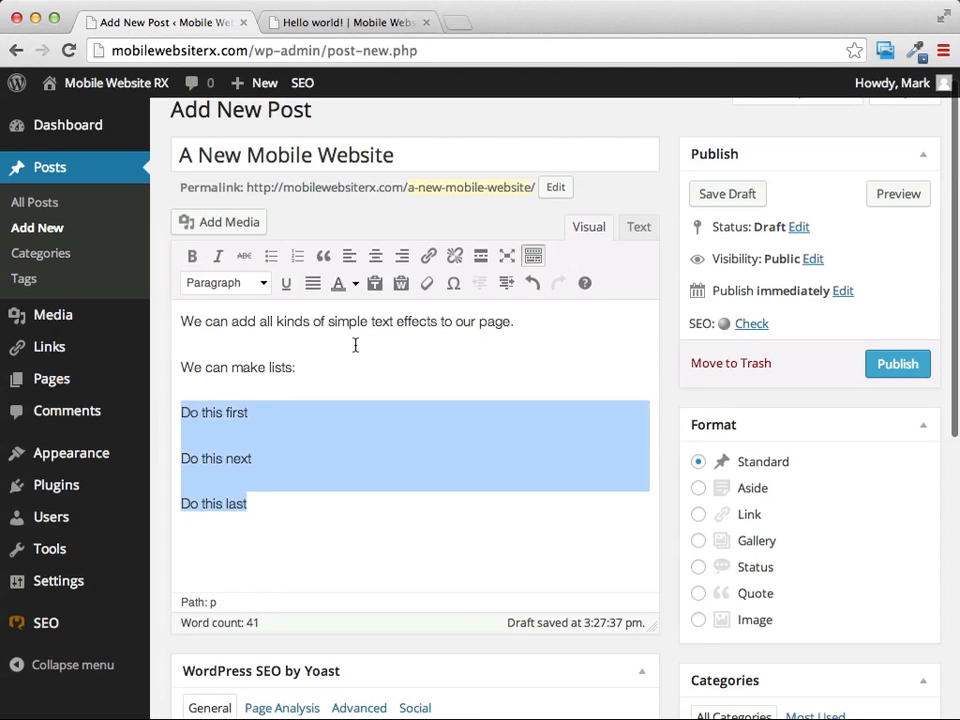
{"action": "scroll", "coordinate": [340, 320], "scroll_direction": "up", "scroll_amount": 1}
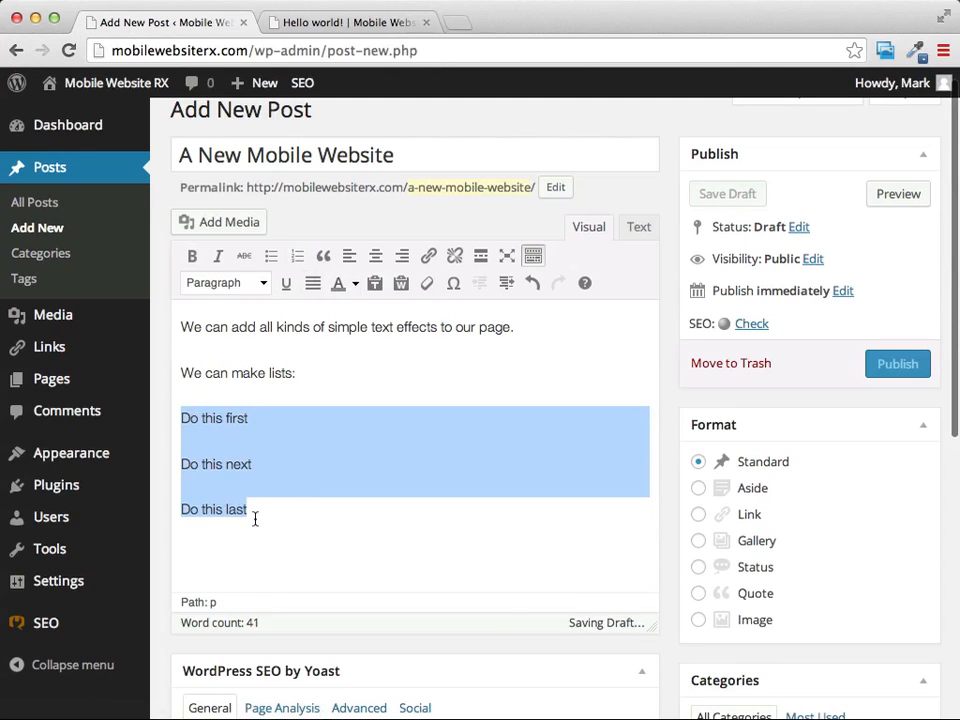
{"action": "left_click", "coordinate": [299, 256]}
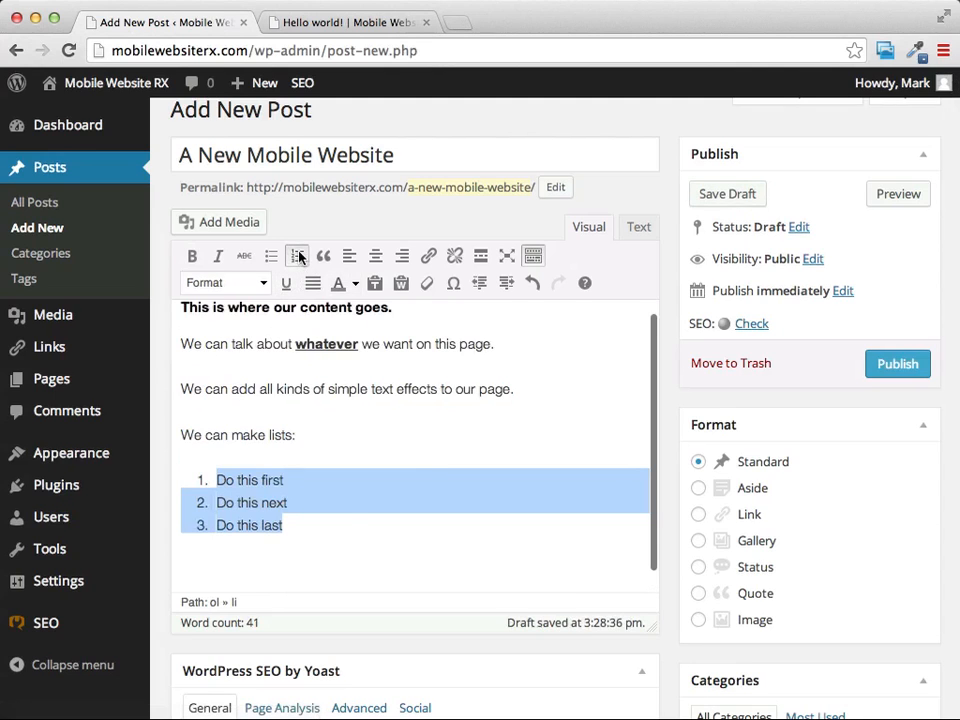
{"action": "left_click", "coordinate": [300, 545]}
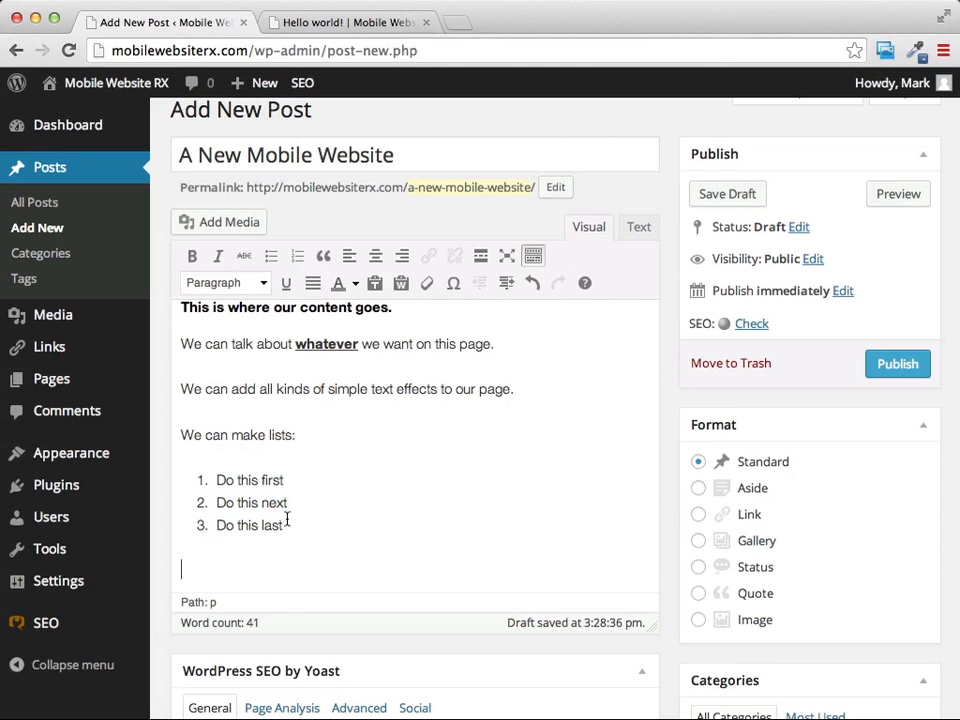
{"action": "scroll", "coordinate": [527, 381], "scroll_direction": "down", "scroll_amount": 4}
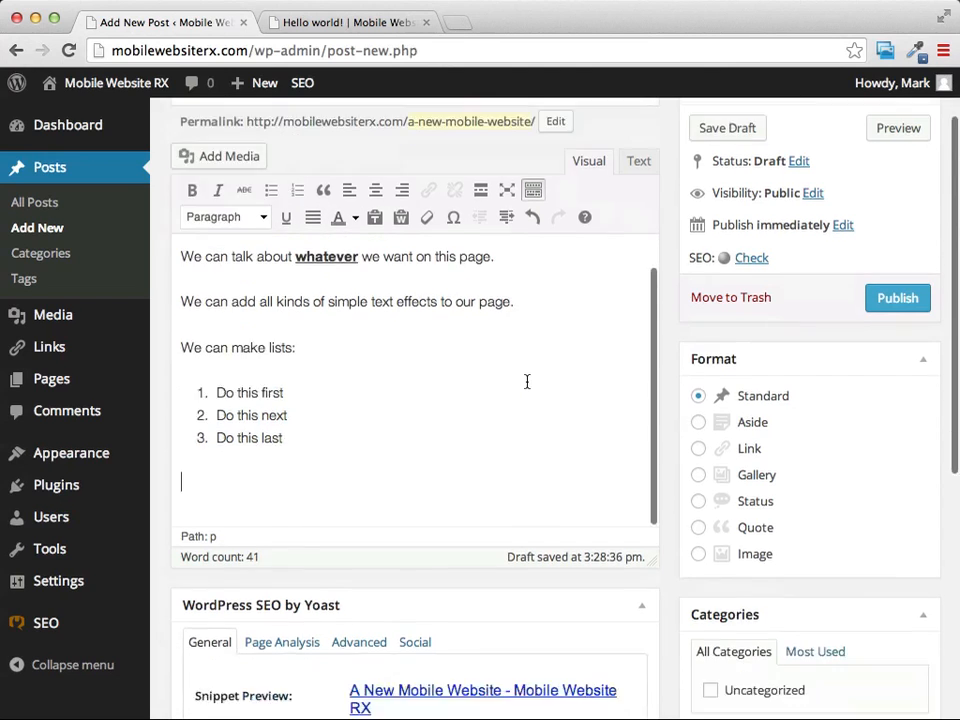
{"action": "scroll", "coordinate": [527, 381], "scroll_direction": "up", "scroll_amount": 5}
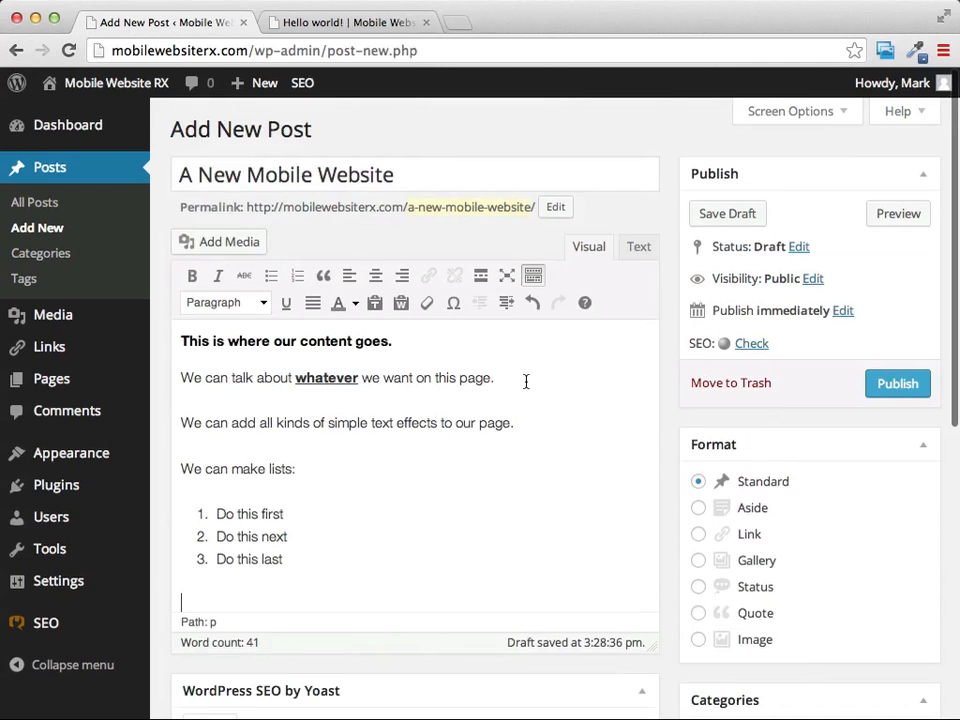
{"action": "scroll", "coordinate": [566, 441], "scroll_direction": "down", "scroll_amount": 5}
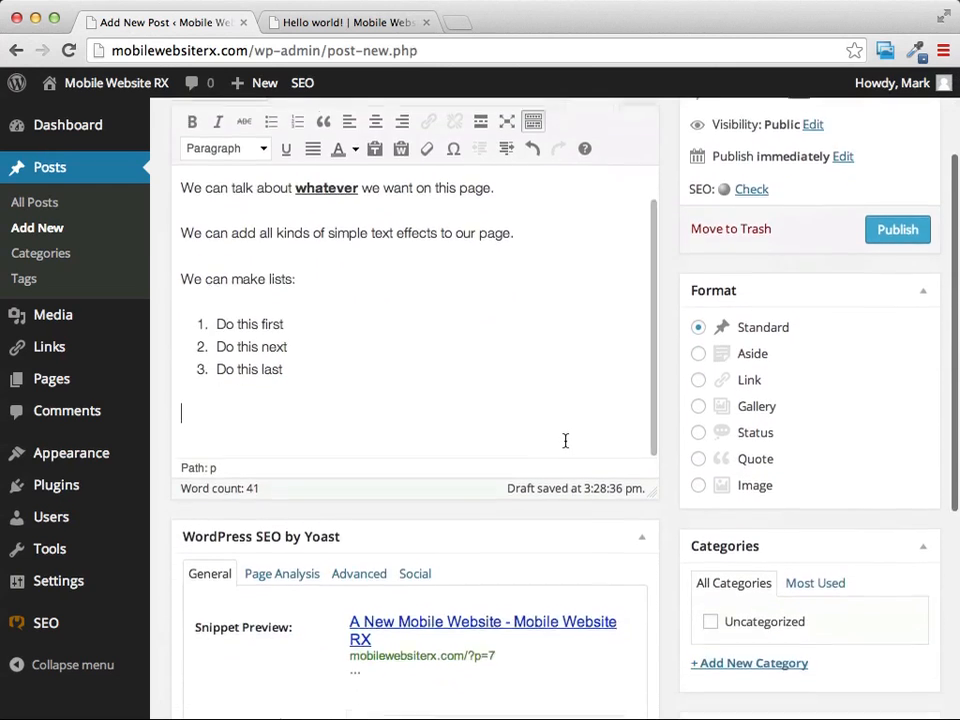
Look over the SEO and publishing settings of the post "A New Mobile Website" and publish it.
{"action": "scroll", "coordinate": [465, 474], "scroll_direction": "down", "scroll_amount": 3}
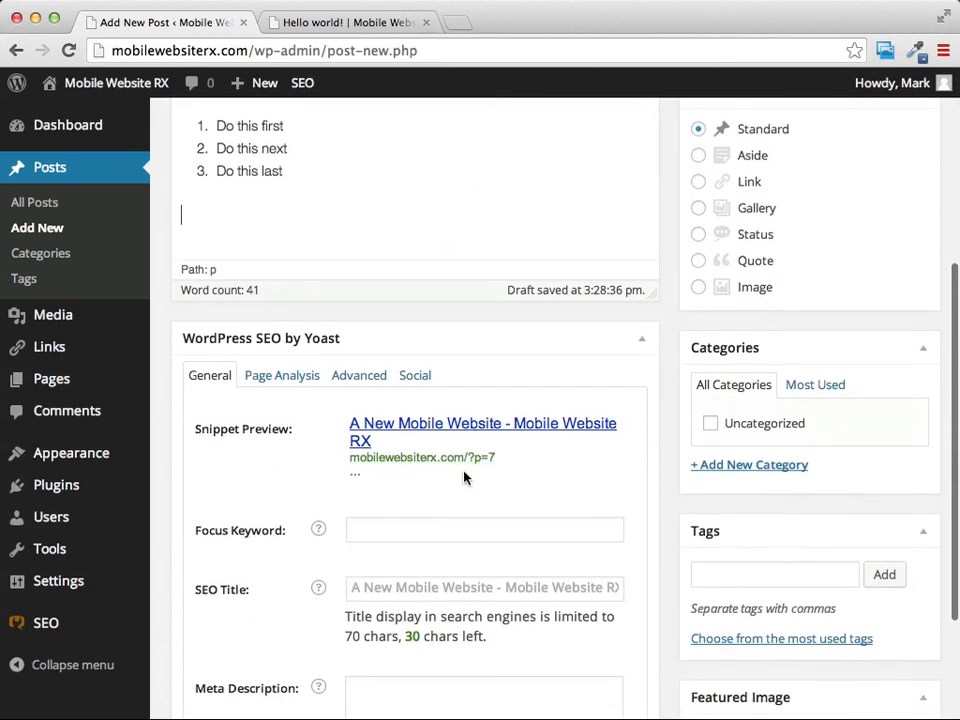
{"action": "scroll", "coordinate": [574, 354], "scroll_direction": "down", "scroll_amount": 2}
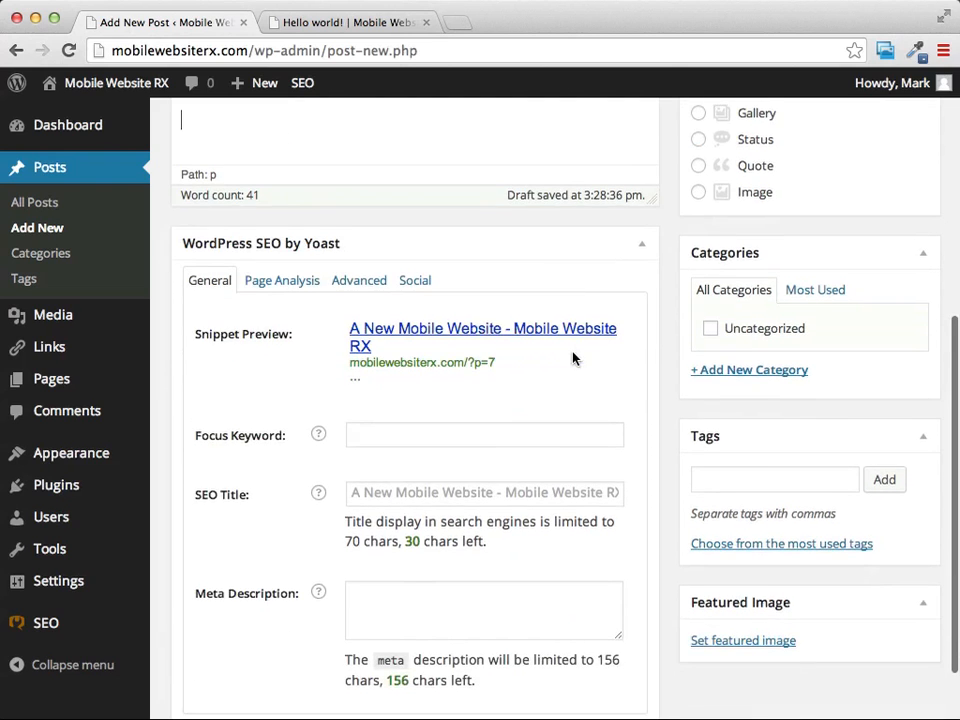
{"action": "scroll", "coordinate": [570, 357], "scroll_direction": "up", "scroll_amount": 9}
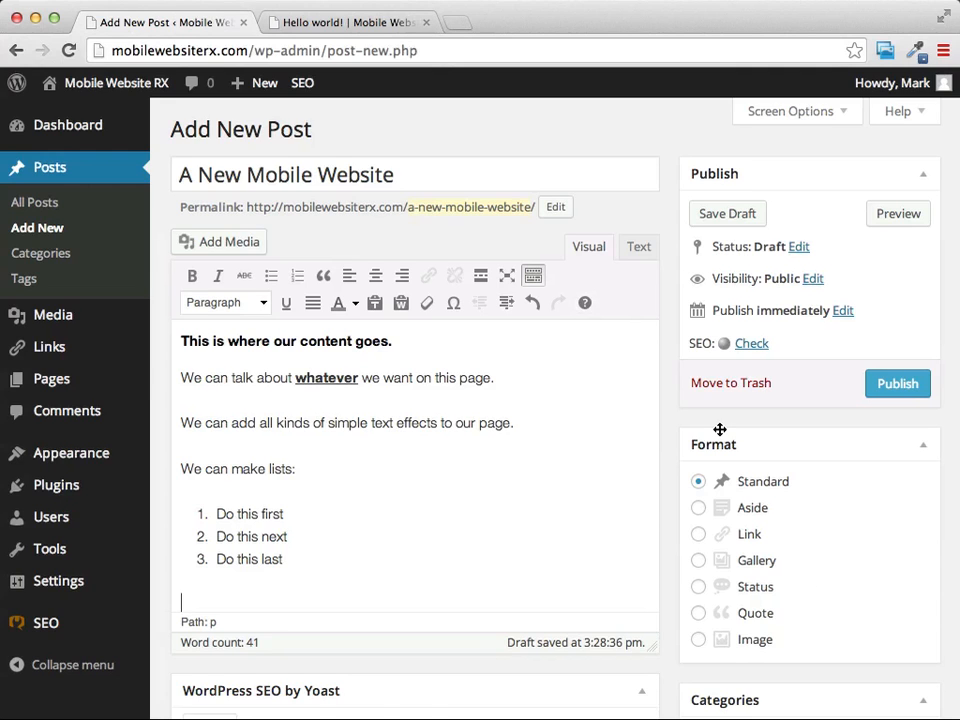
{"action": "scroll", "coordinate": [770, 525], "scroll_direction": "down", "scroll_amount": 1}
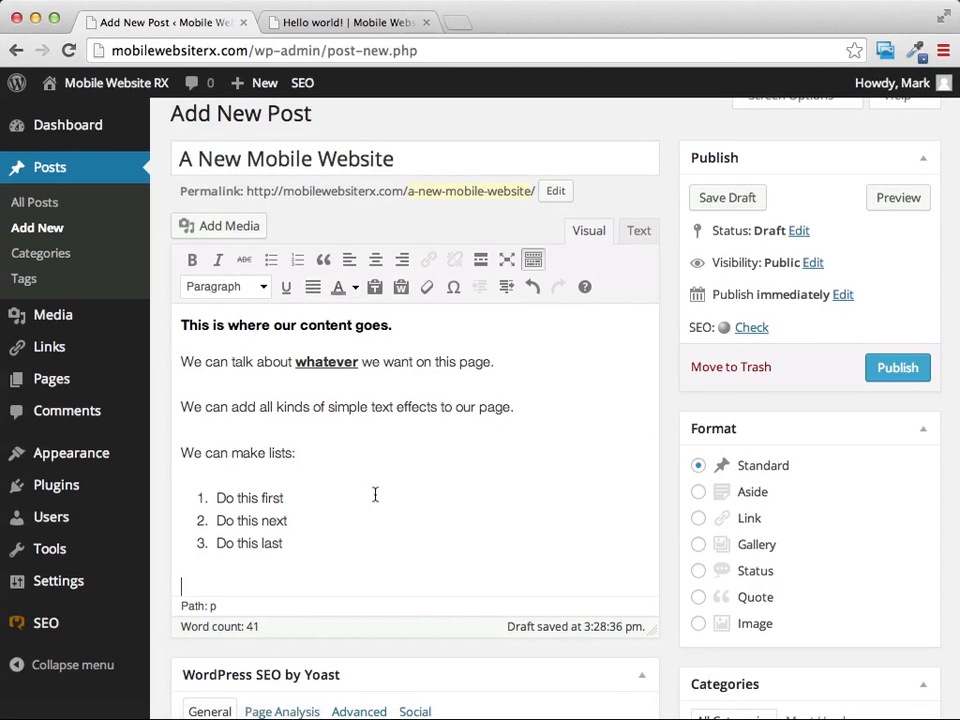
{"action": "scroll", "coordinate": [390, 497], "scroll_direction": "up", "scroll_amount": 1}
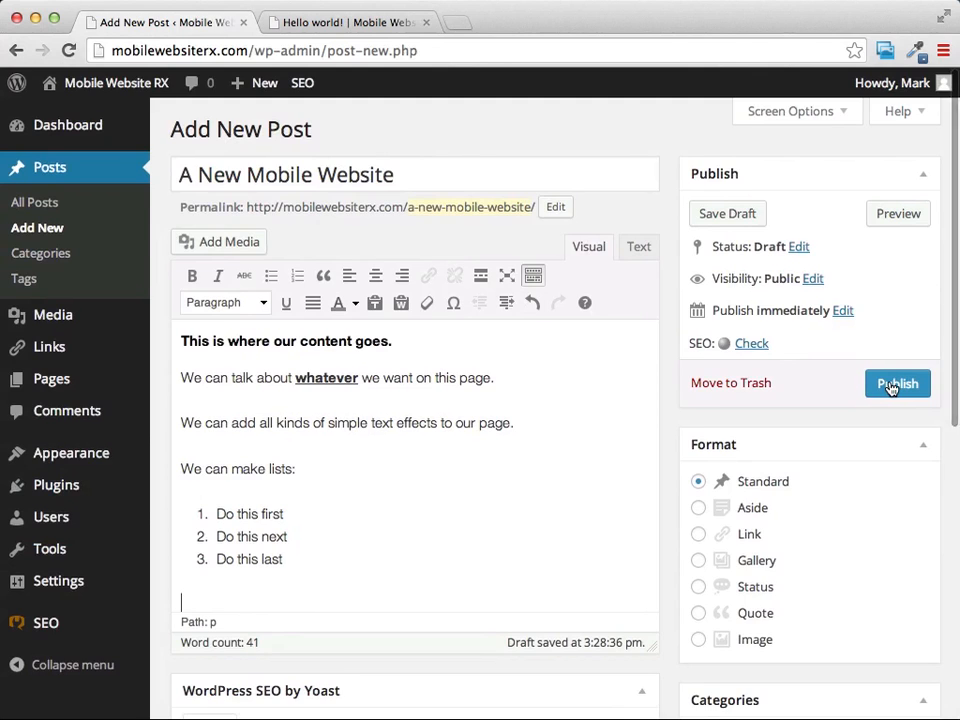
{"action": "left_click", "coordinate": [891, 386]}
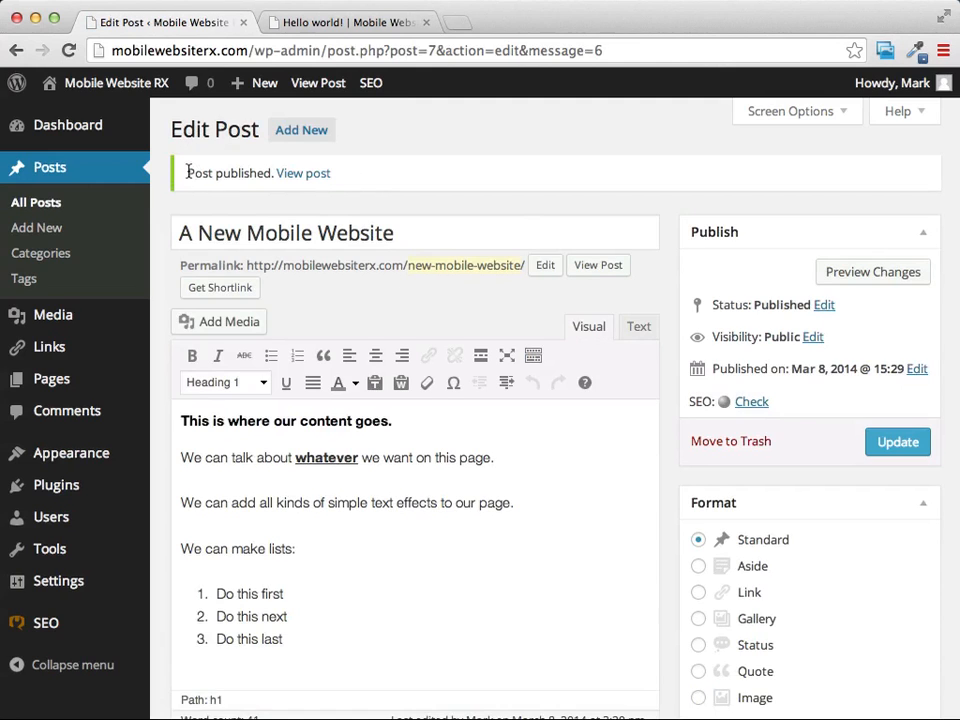
{"action": "left_click_drag", "start_coordinate": [188, 174], "coordinate": [336, 171]}
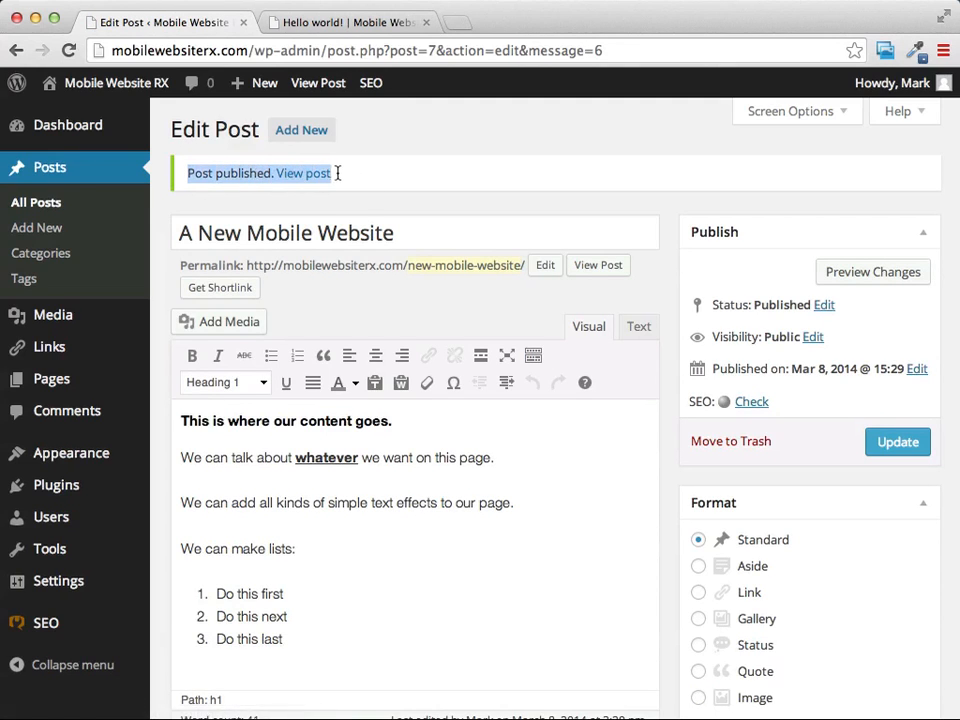
{"action": "left_click", "coordinate": [456, 138]}
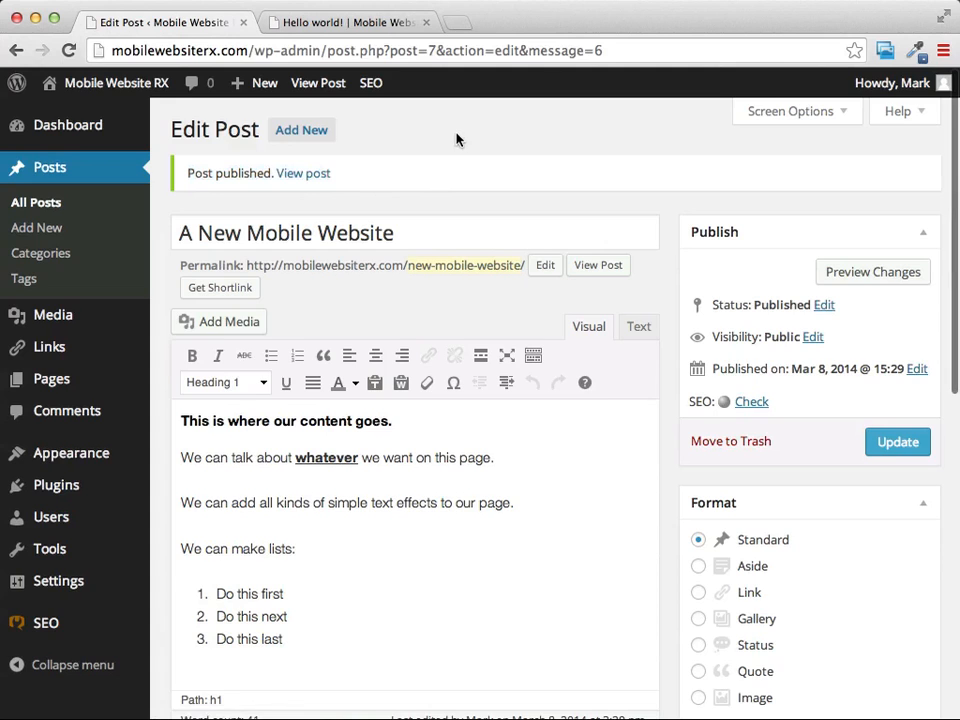
Open the published post in a separate browser tab and review its title, heading, formatted text and numbered list.
{"action": "right_click", "coordinate": [311, 177]}
{"action": "left_click", "coordinate": [321, 184]}
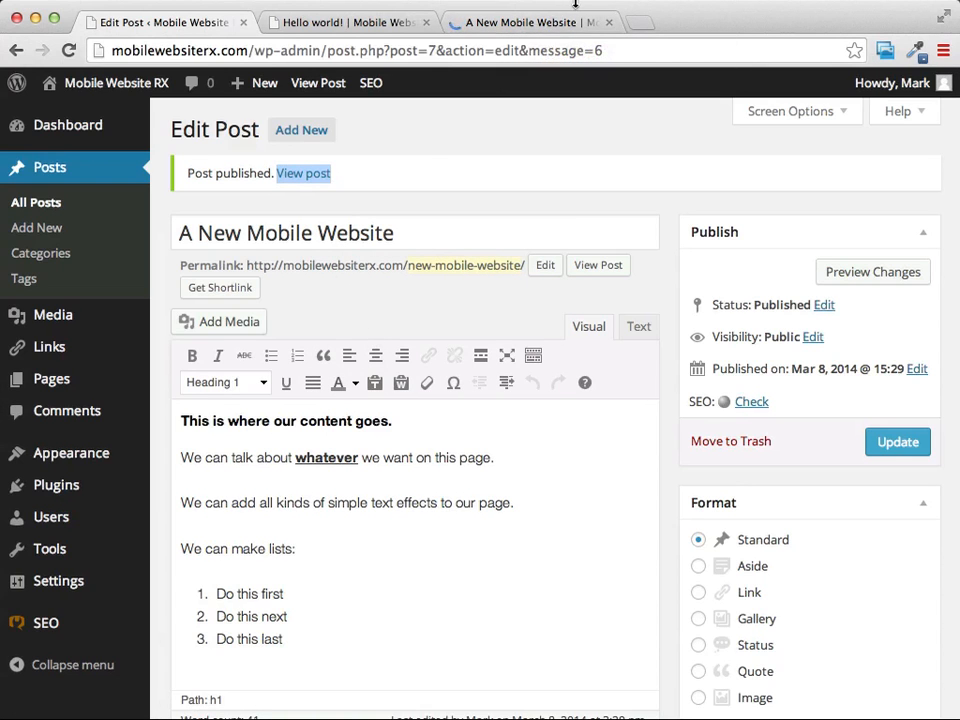
{"action": "left_click", "coordinate": [497, 24]}
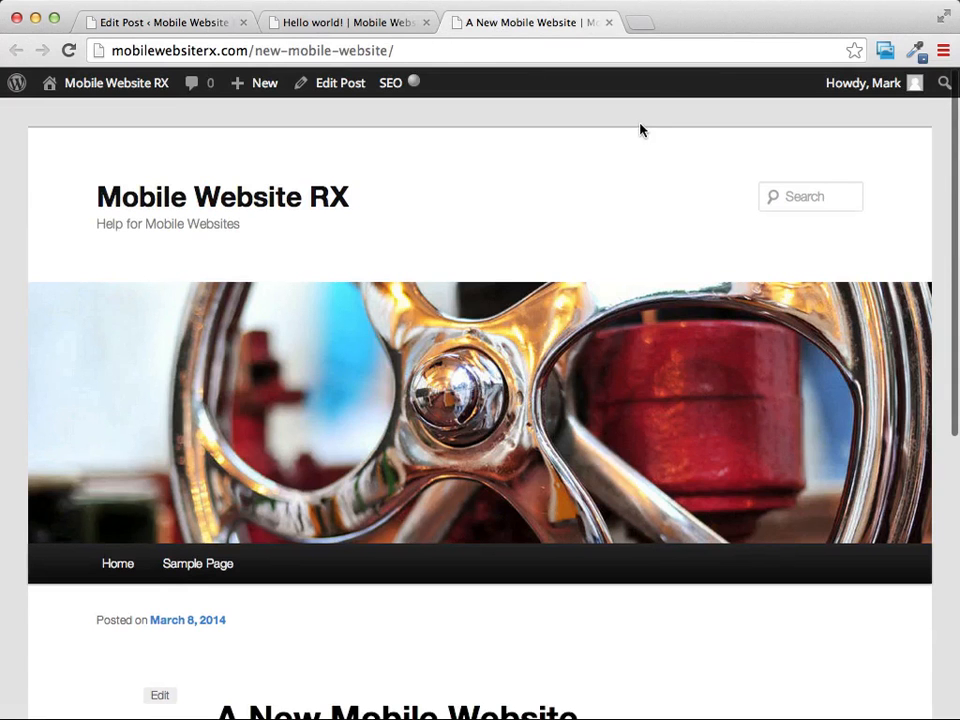
{"action": "scroll", "coordinate": [641, 130], "scroll_direction": "down", "scroll_amount": 10}
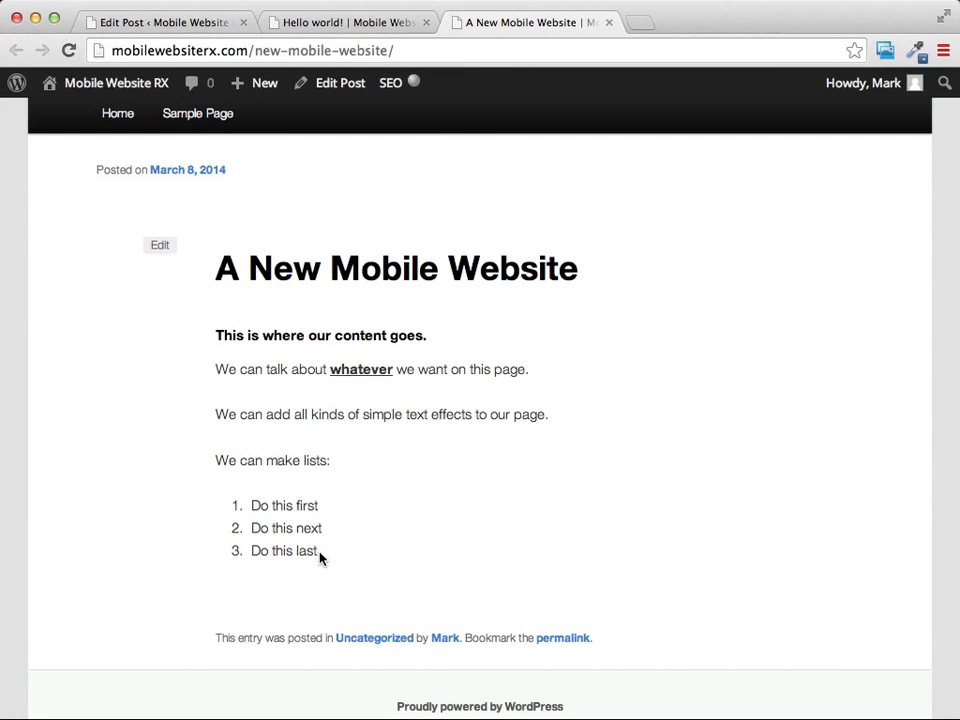
{"action": "scroll", "coordinate": [480, 508], "scroll_direction": "up", "scroll_amount": 5}
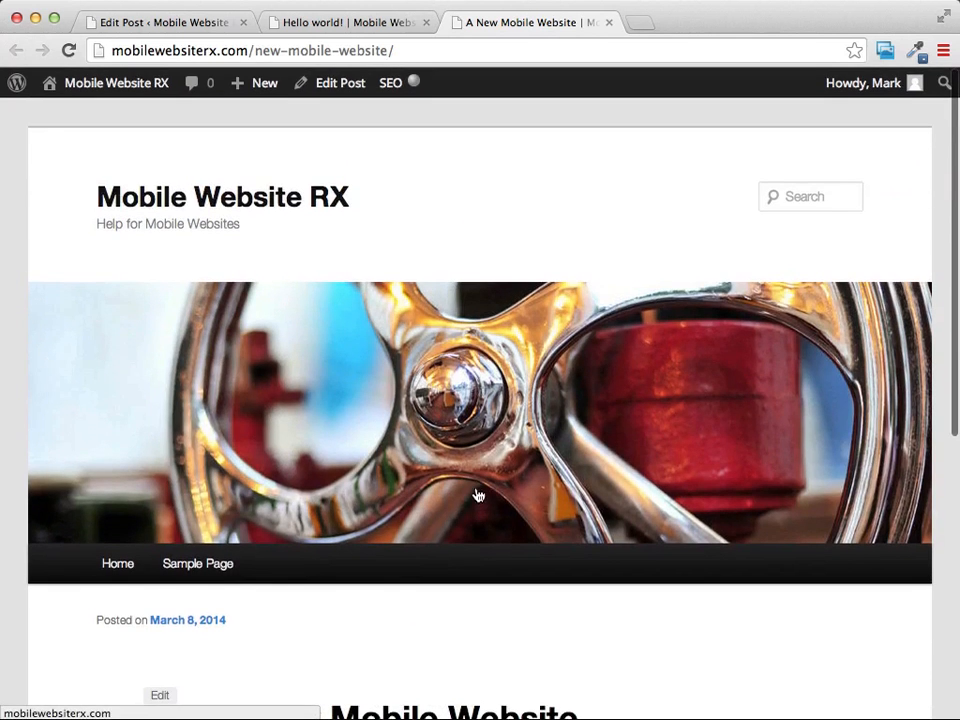
Go to the site's home page and examine how "A New Mobile Website" appears there.
{"action": "left_click", "coordinate": [223, 206]}
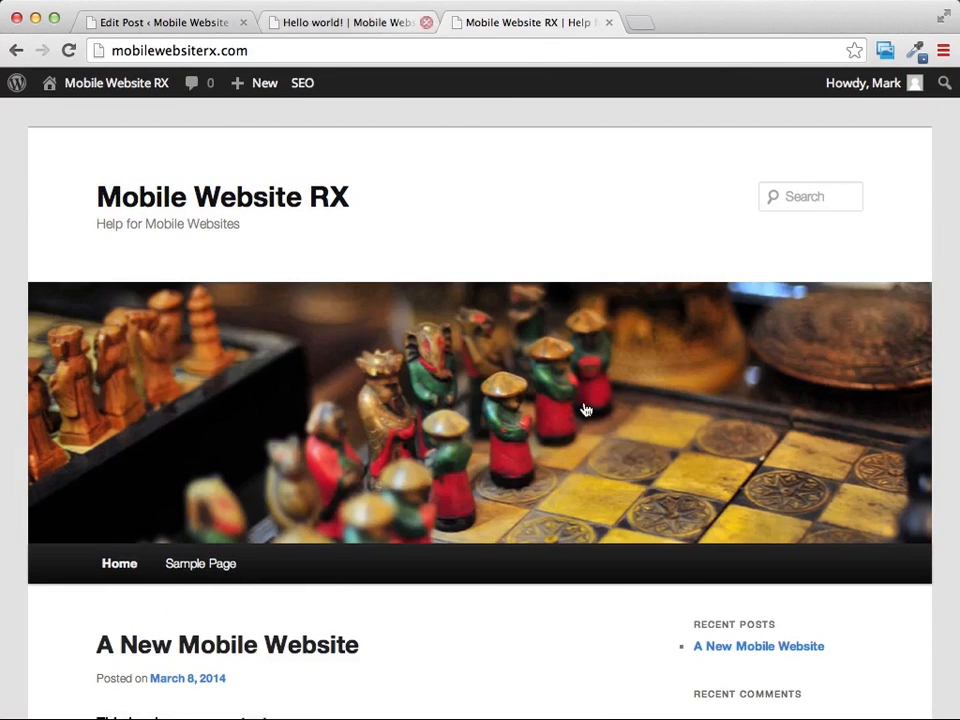
{"action": "scroll", "coordinate": [593, 533], "scroll_direction": "down", "scroll_amount": 2}
{"action": "scroll", "coordinate": [592, 532], "scroll_direction": "down", "scroll_amount": 2}
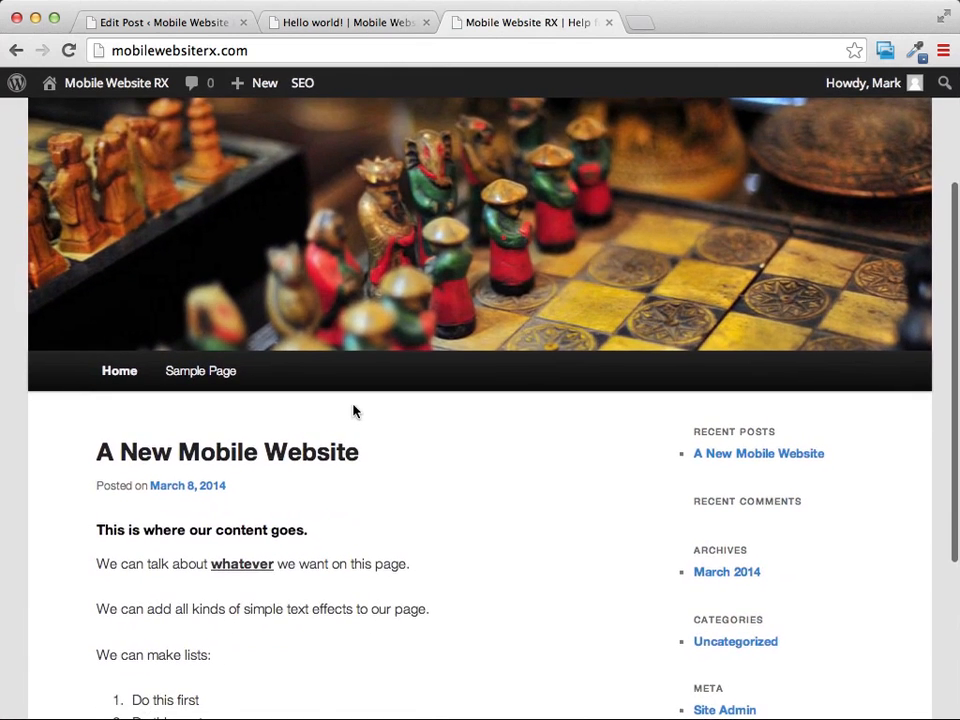
{"action": "mouse_move", "coordinate": [292, 86]}
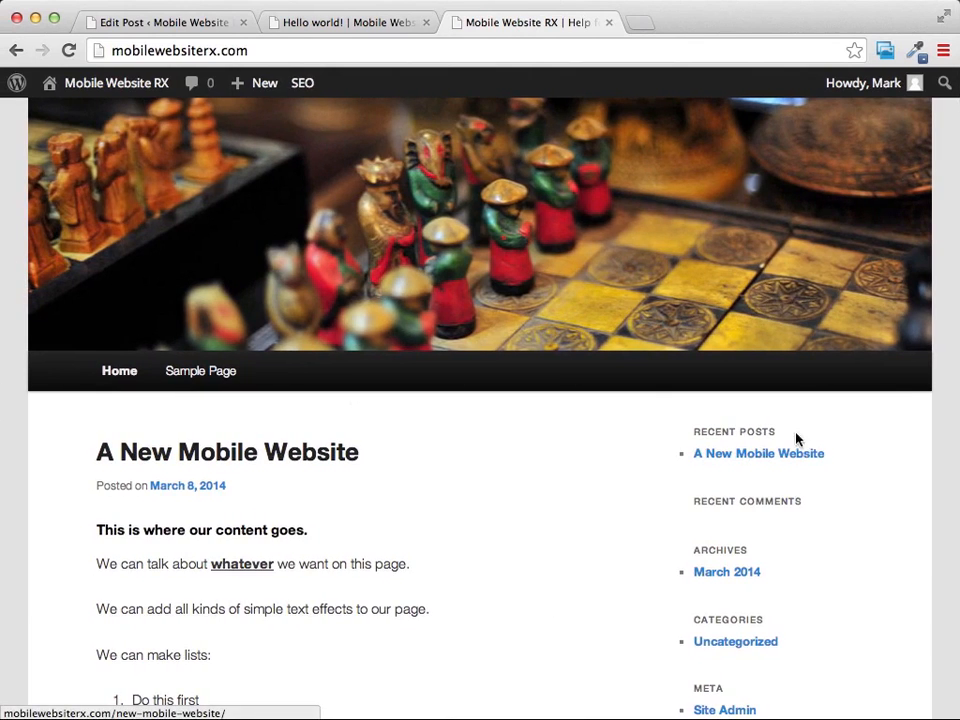
Open "A New Mobile Website" from the home page's recent posts list and look through the post.
{"action": "left_click", "coordinate": [748, 460]}
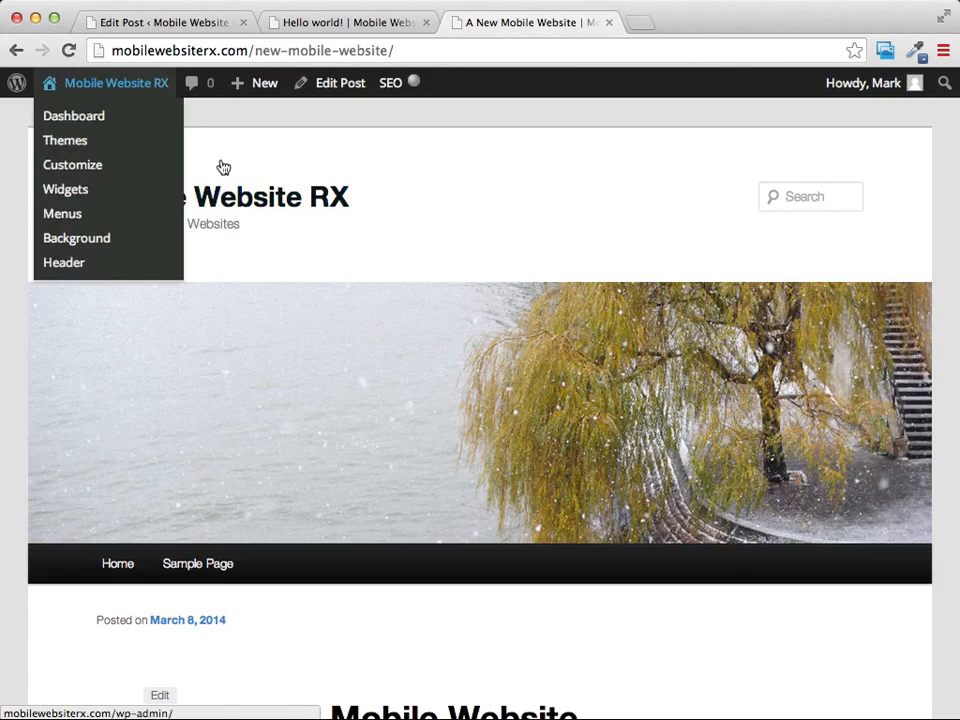
{"action": "scroll", "coordinate": [598, 210], "scroll_direction": "down", "scroll_amount": 5}
{"action": "scroll", "coordinate": [598, 210], "scroll_direction": "up", "scroll_amount": 1}
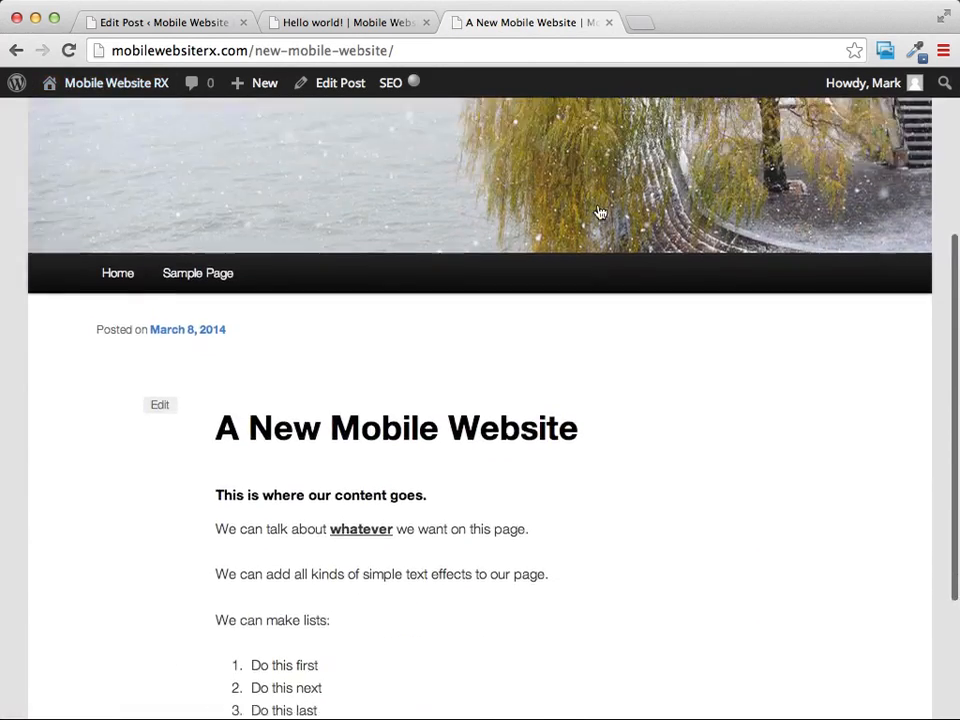
{"action": "scroll", "coordinate": [600, 212], "scroll_direction": "up", "scroll_amount": 3}
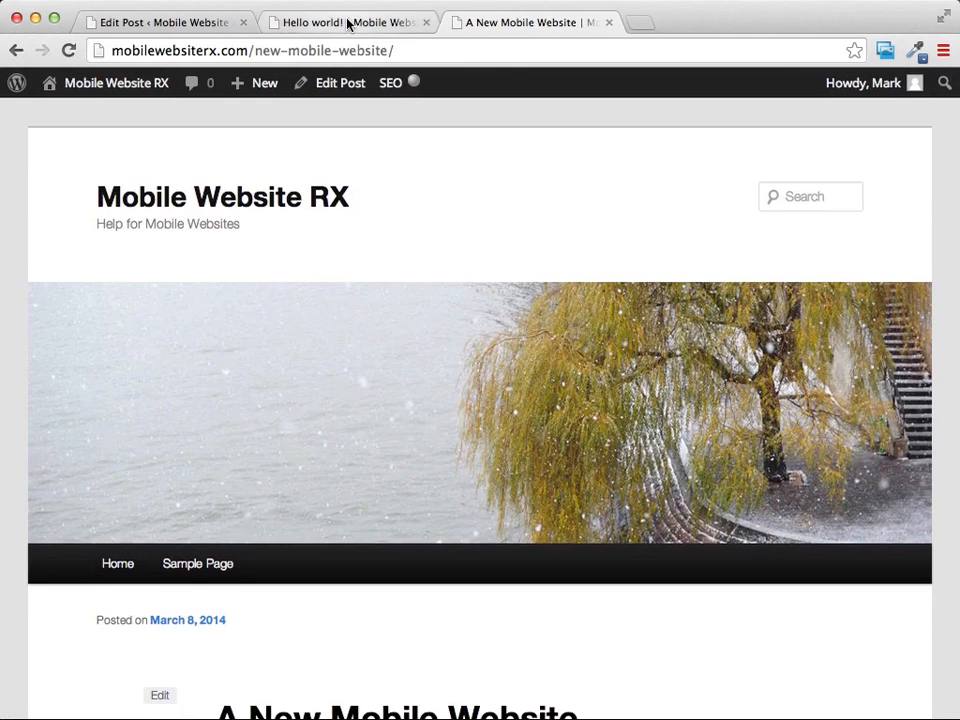
Return to the WordPress post editor and start another post titled "Our 2nd Post".
{"action": "left_click", "coordinate": [349, 22]}
{"action": "left_click", "coordinate": [186, 24]}
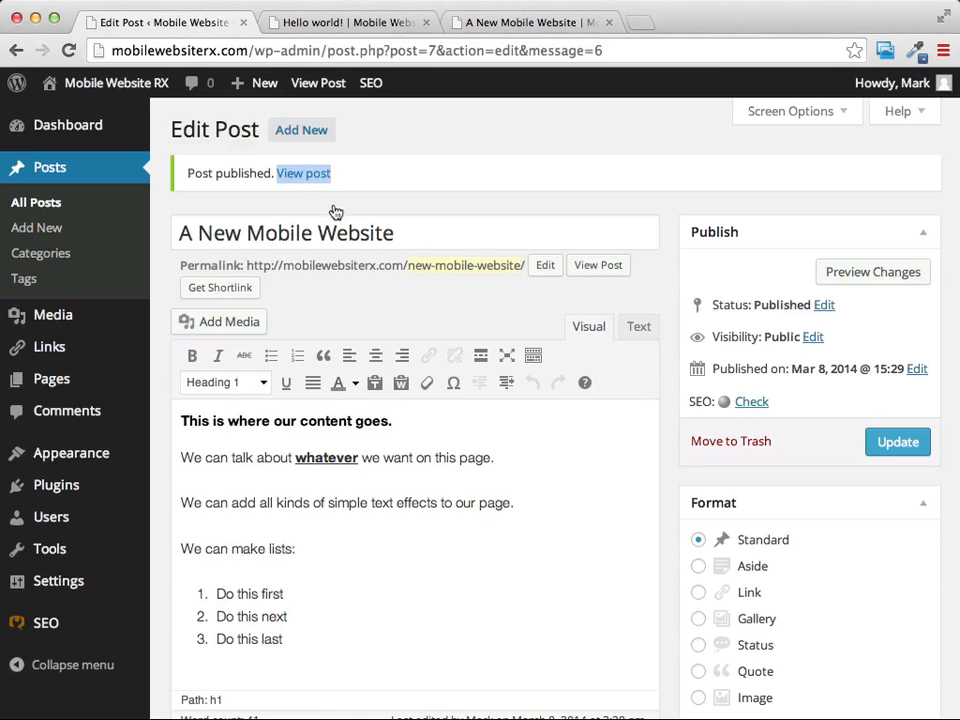
{"action": "left_click", "coordinate": [308, 133]}
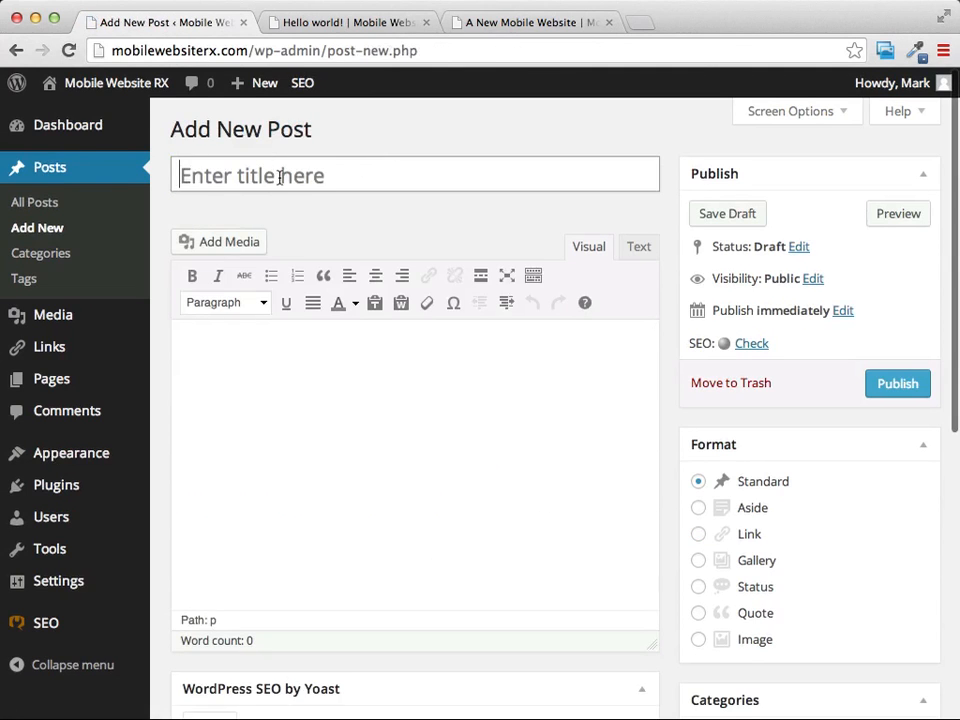
{"action": "left_click", "coordinate": [279, 176]}
{"action": "type", "text": "Ou"}
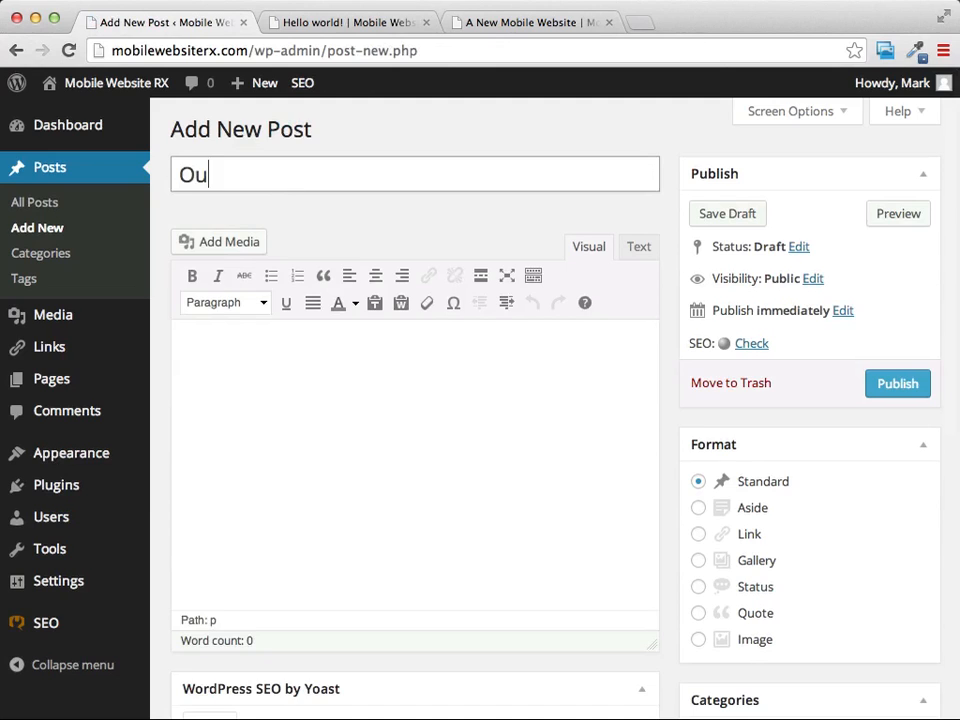
{"action": "type", "text": "r 2nd Post"}
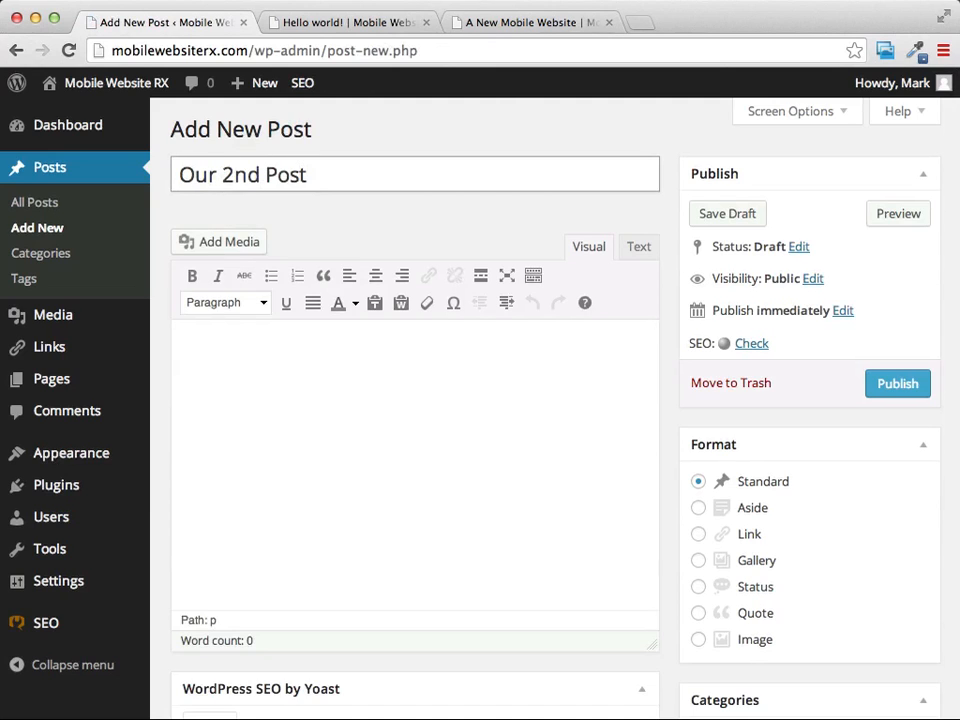
Enter "Will have more content" as the body of the second post and publish it.
{"action": "left_click", "coordinate": [311, 381]}
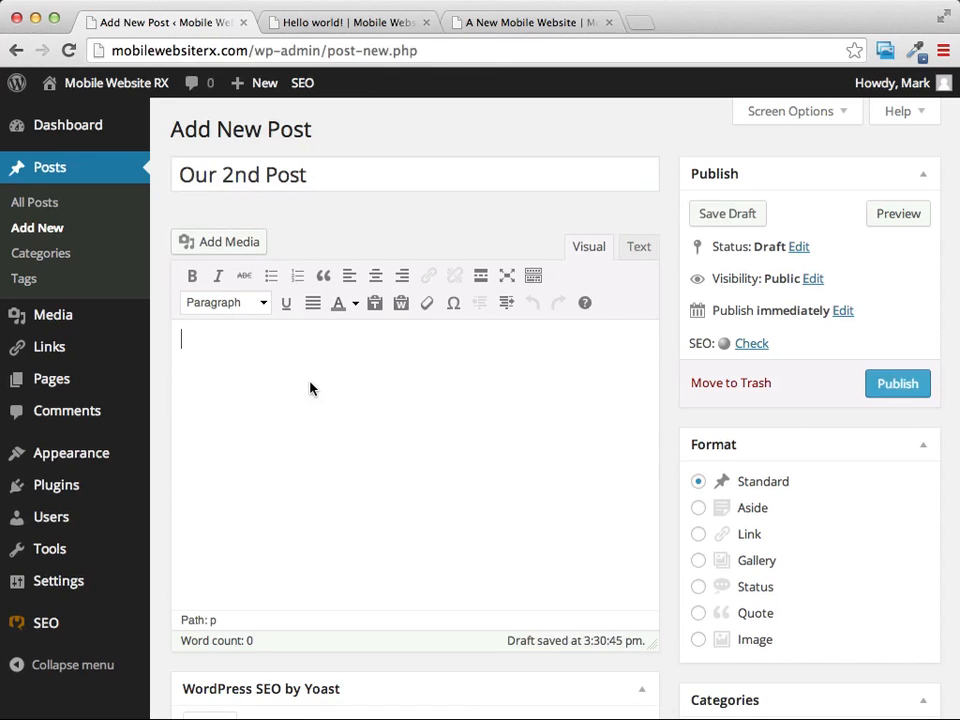
{"action": "type", "text": "Will have "}
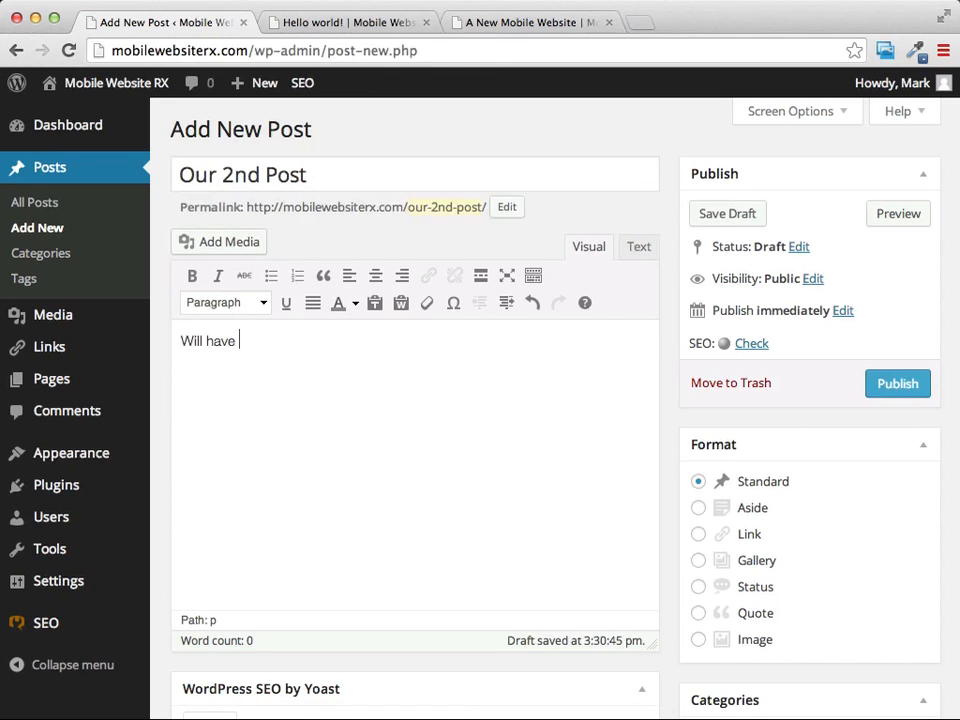
{"action": "type", "text": "more content"}
{"action": "left_click", "coordinate": [900, 390]}
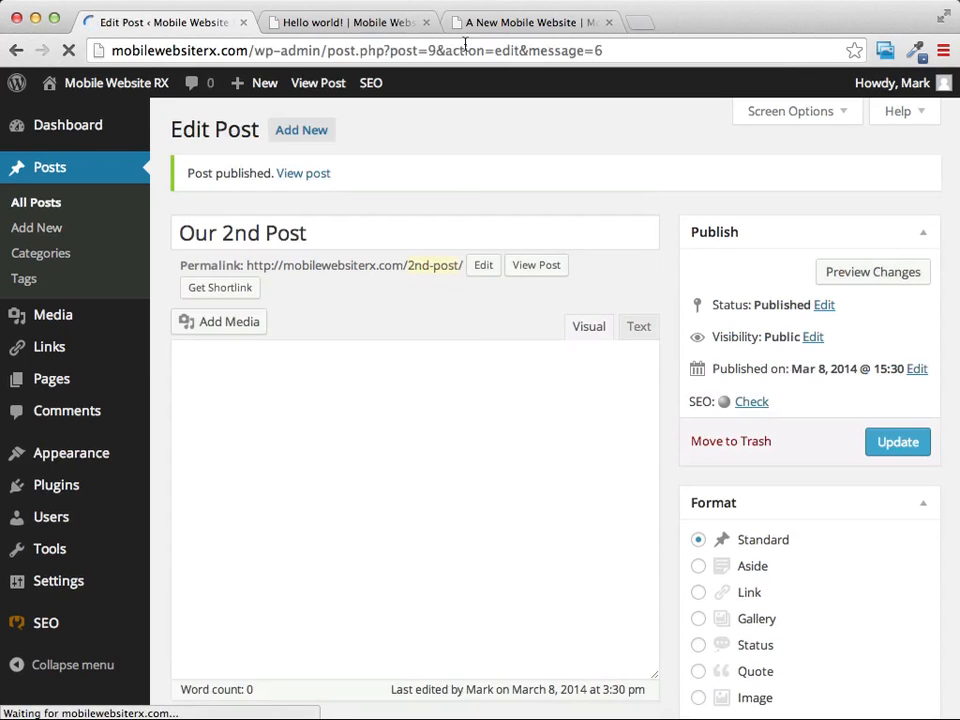
Load the site's home page again and check how the two posts are listed.
{"action": "left_click", "coordinate": [535, 22]}
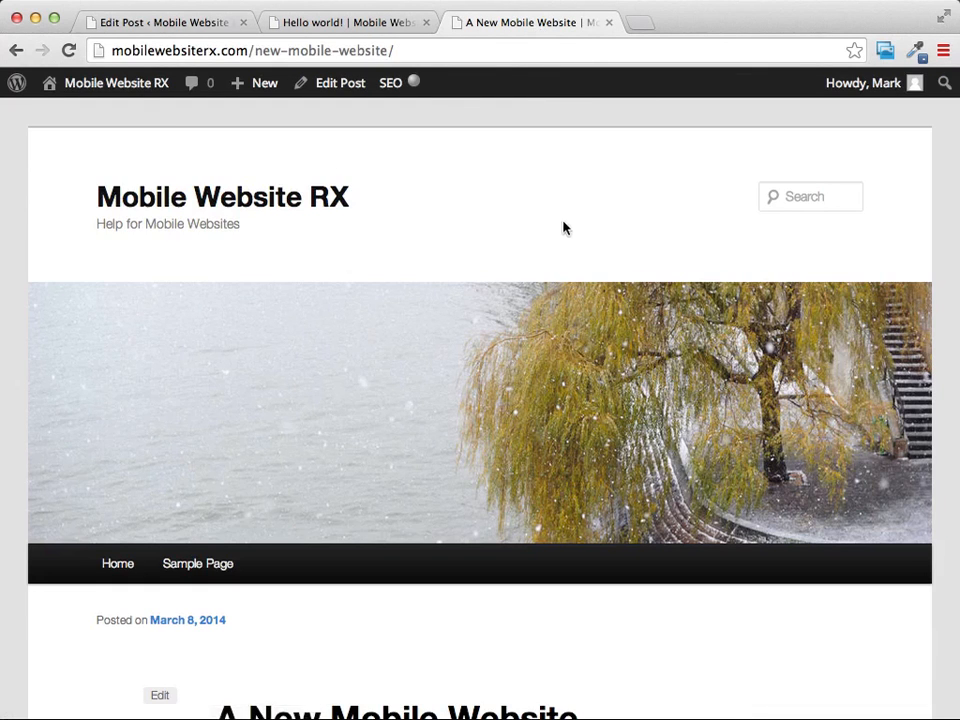
{"action": "left_click", "coordinate": [268, 197]}
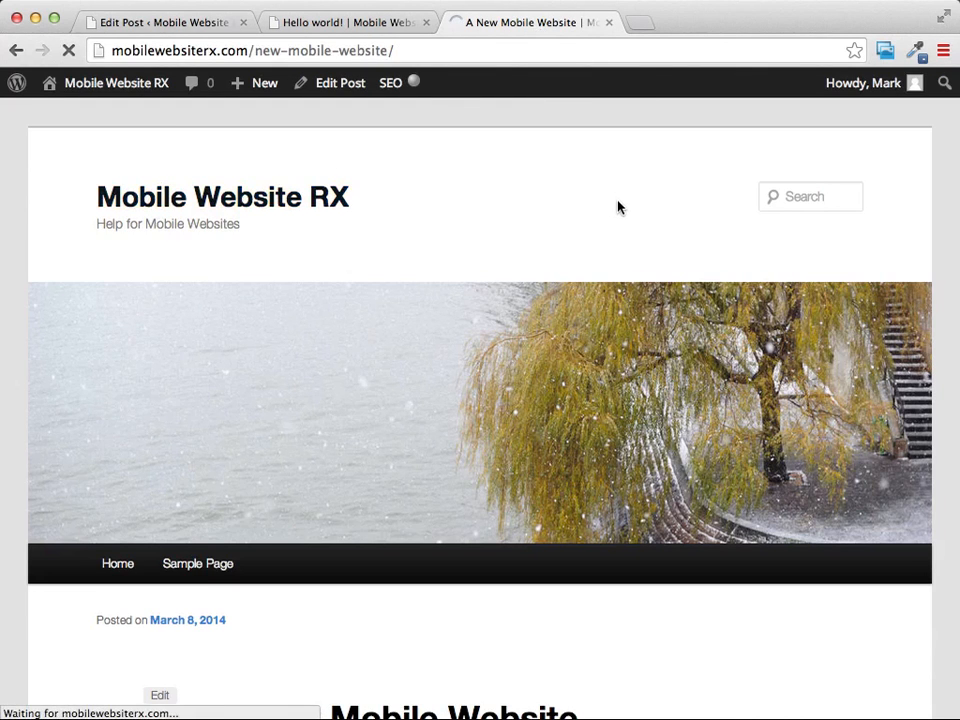
{"action": "scroll", "coordinate": [604, 214], "scroll_direction": "down", "scroll_amount": 3}
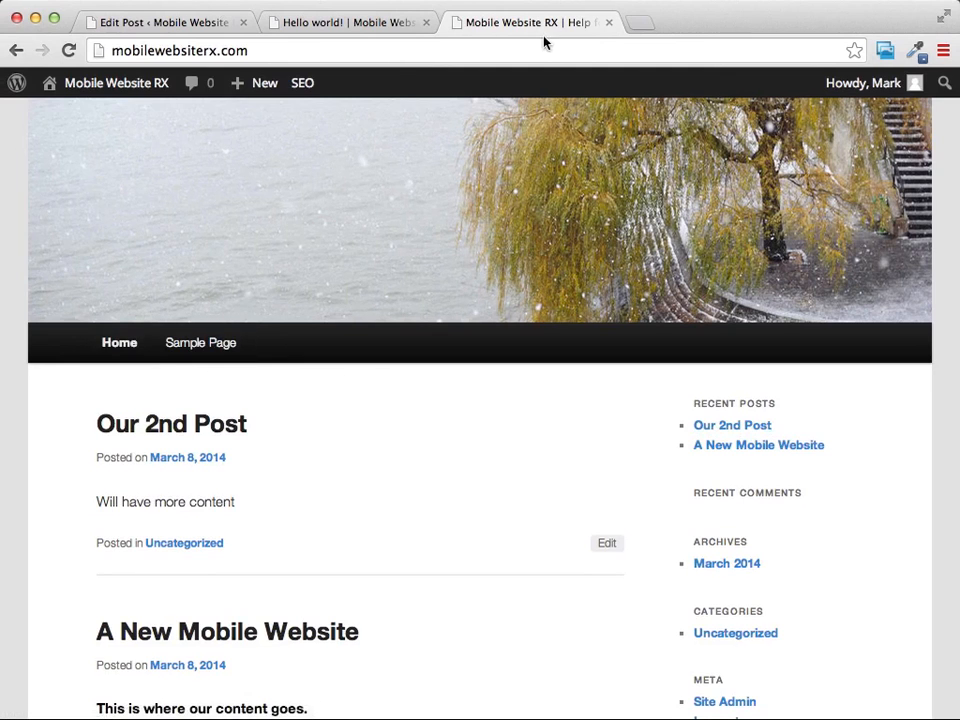
Move the default "Sample Page" to the trash from the WordPress list of all pages.
{"action": "left_click", "coordinate": [372, 24]}
{"action": "left_click", "coordinate": [160, 25]}
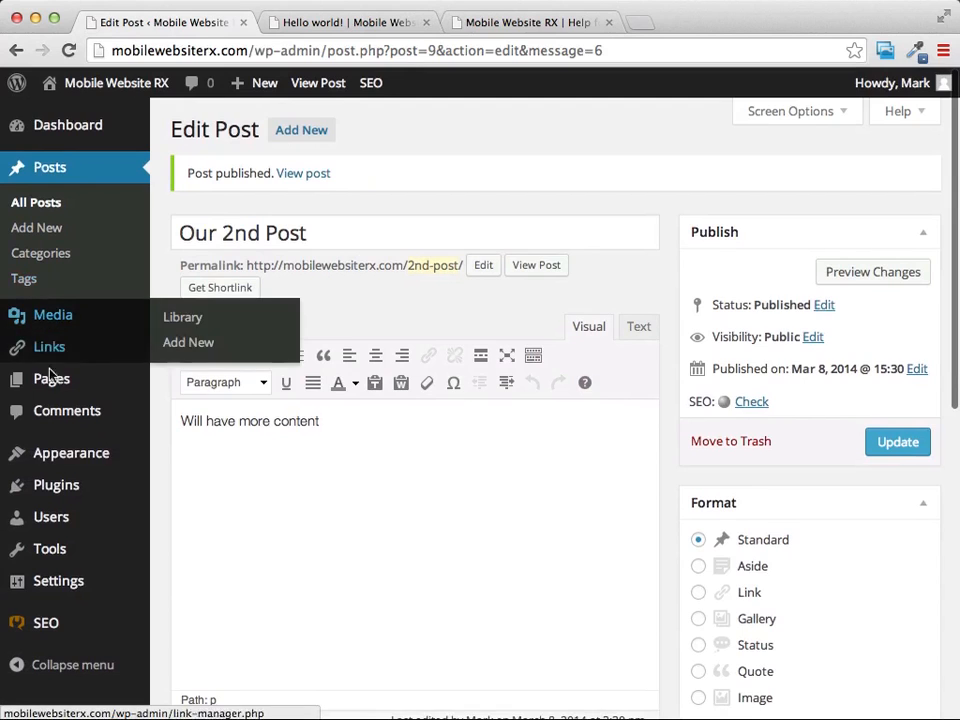
{"action": "mouse_move", "coordinate": [57, 387]}
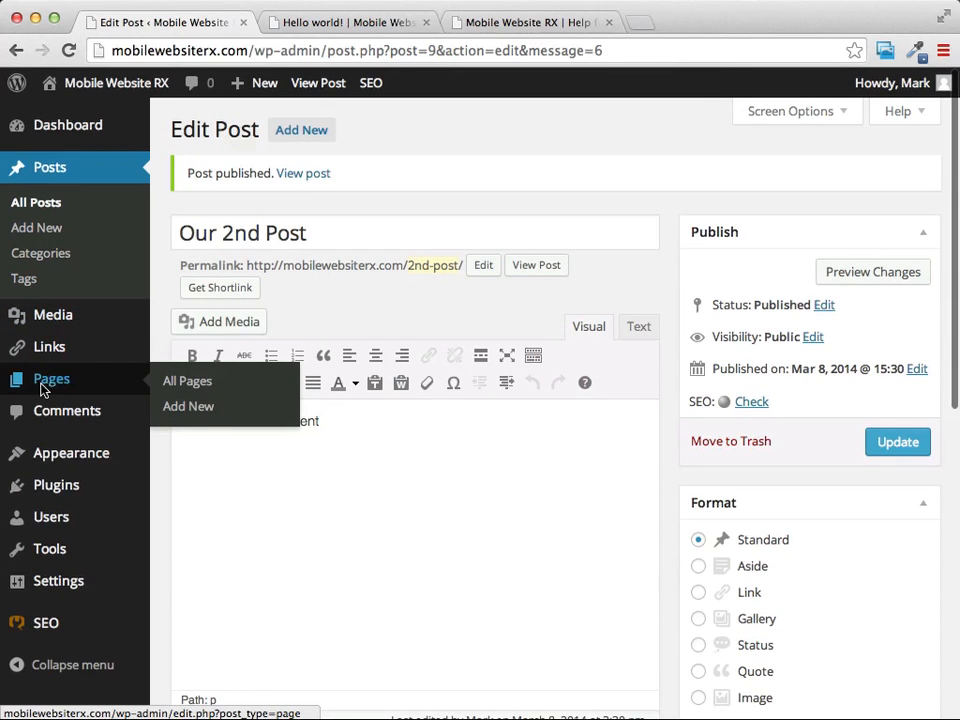
{"action": "left_click", "coordinate": [58, 388]}
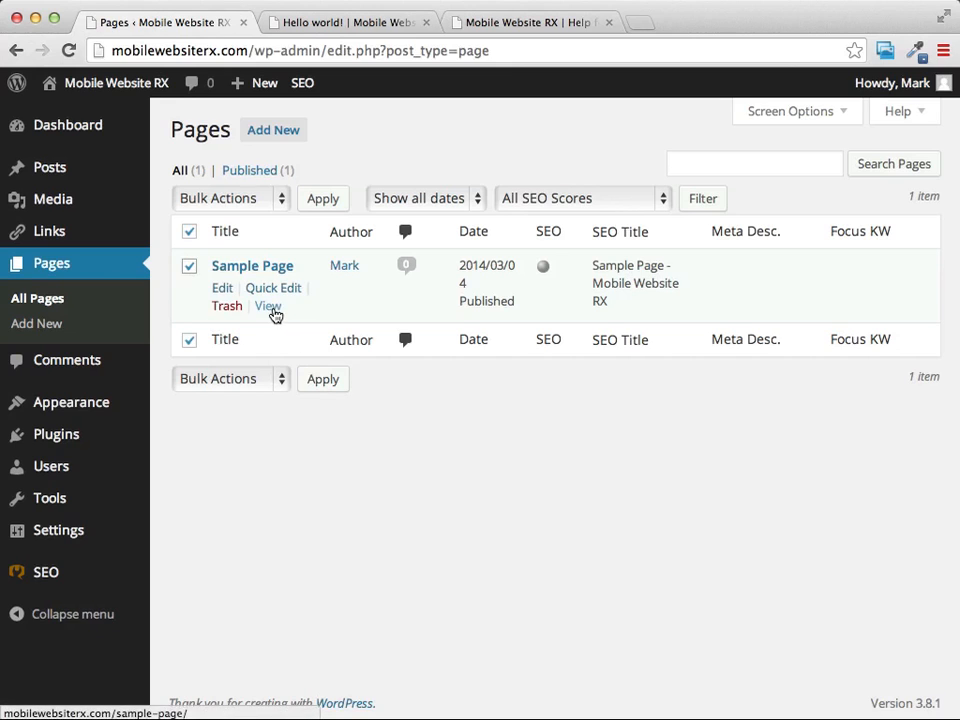
{"action": "left_click", "coordinate": [227, 307]}
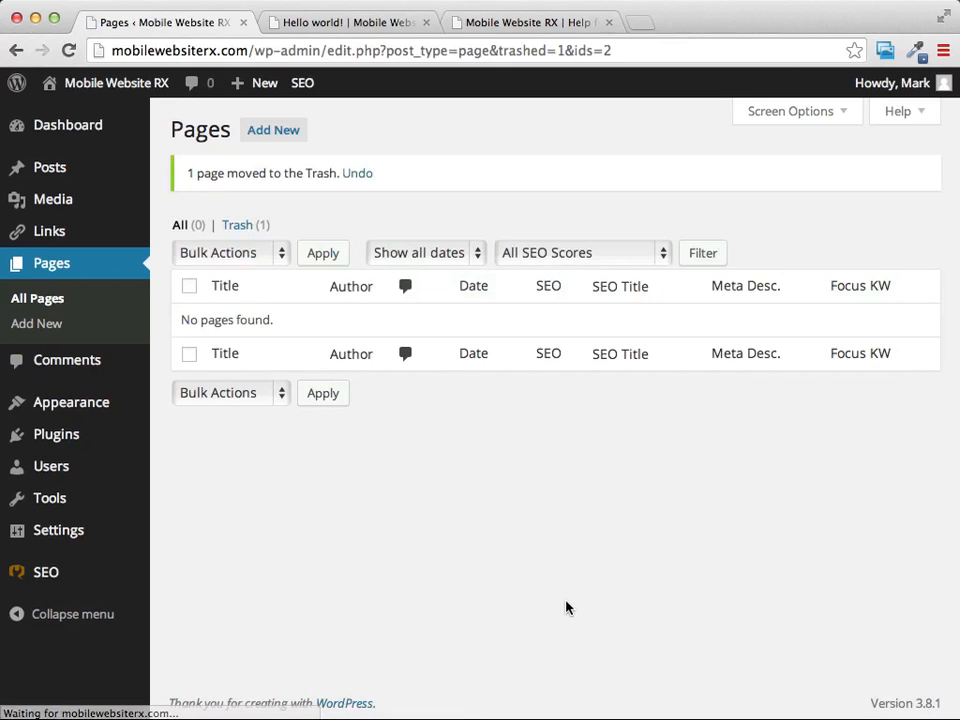
Load the site's home page in the "Hello world!" browser tab and check its navigation and posts.
{"action": "left_click", "coordinate": [360, 27]}
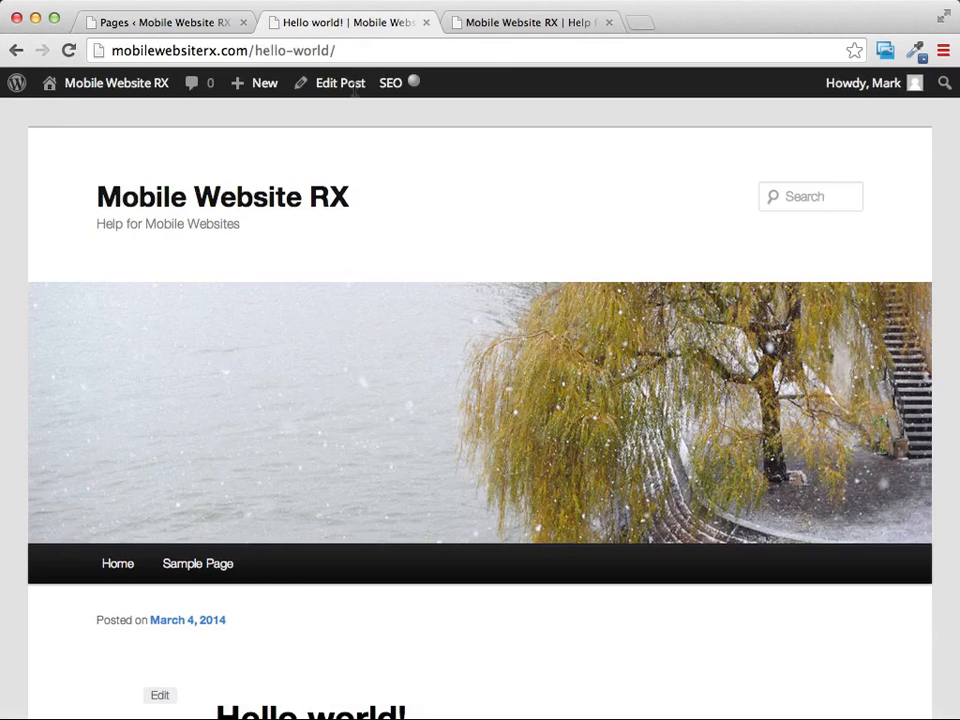
{"action": "left_click", "coordinate": [162, 206]}
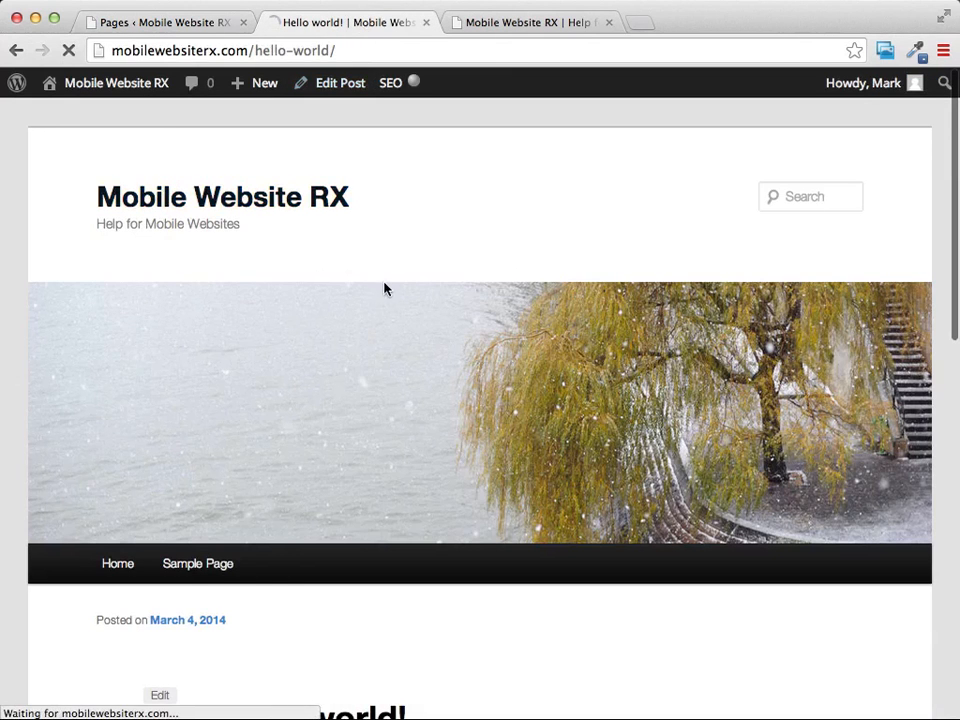
{"action": "scroll", "coordinate": [388, 281], "scroll_direction": "down", "scroll_amount": 4}
{"action": "scroll", "coordinate": [191, 389], "scroll_direction": "down", "scroll_amount": 4}
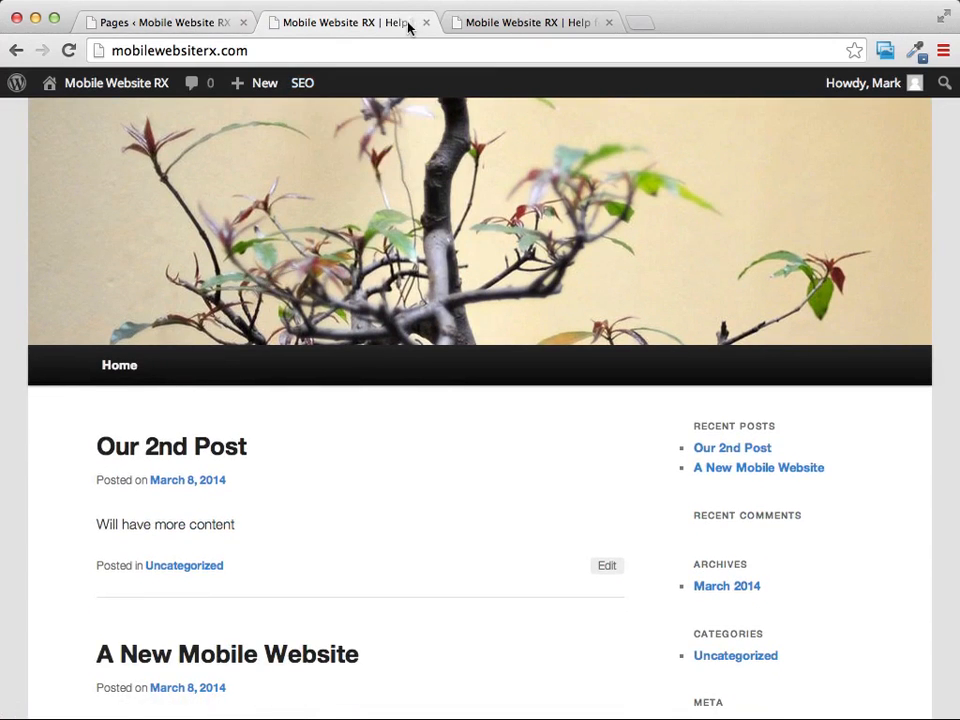
Create a page titled "About Me" whose body introduces the owner by name and describes five years of helping small businesses with mobile websites.
{"action": "left_click", "coordinate": [199, 27]}
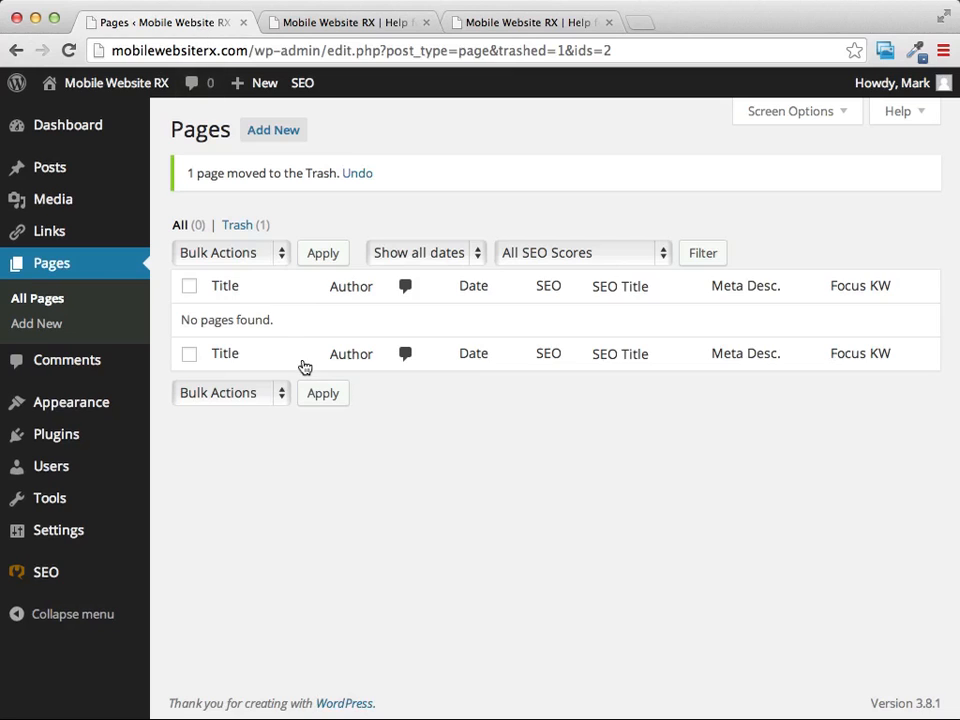
{"action": "left_click", "coordinate": [265, 141]}
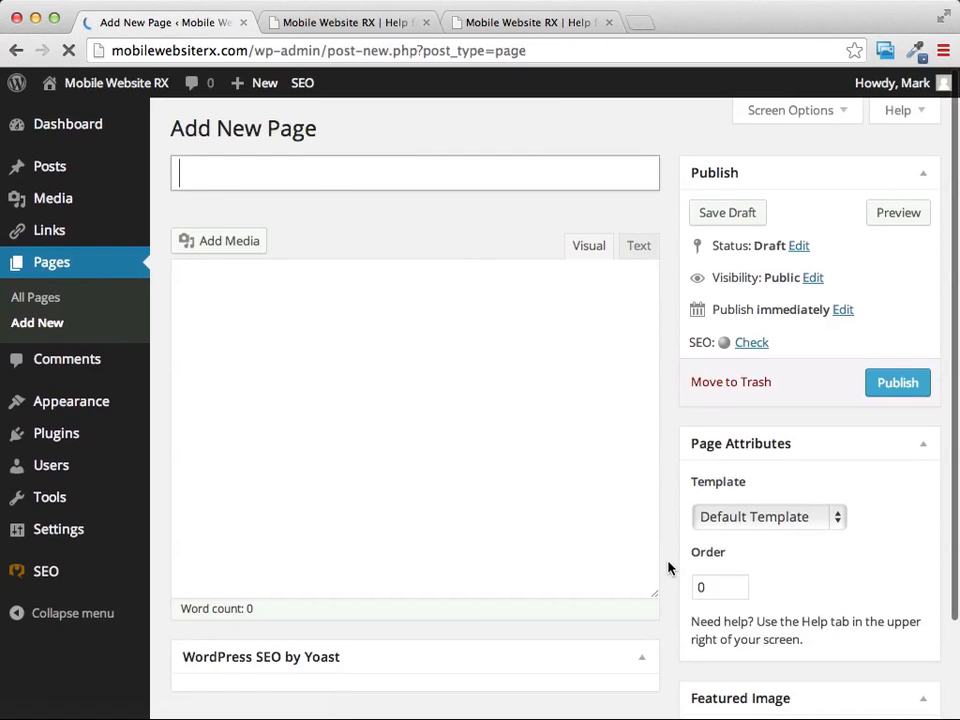
{"action": "left_click", "coordinate": [309, 180]}
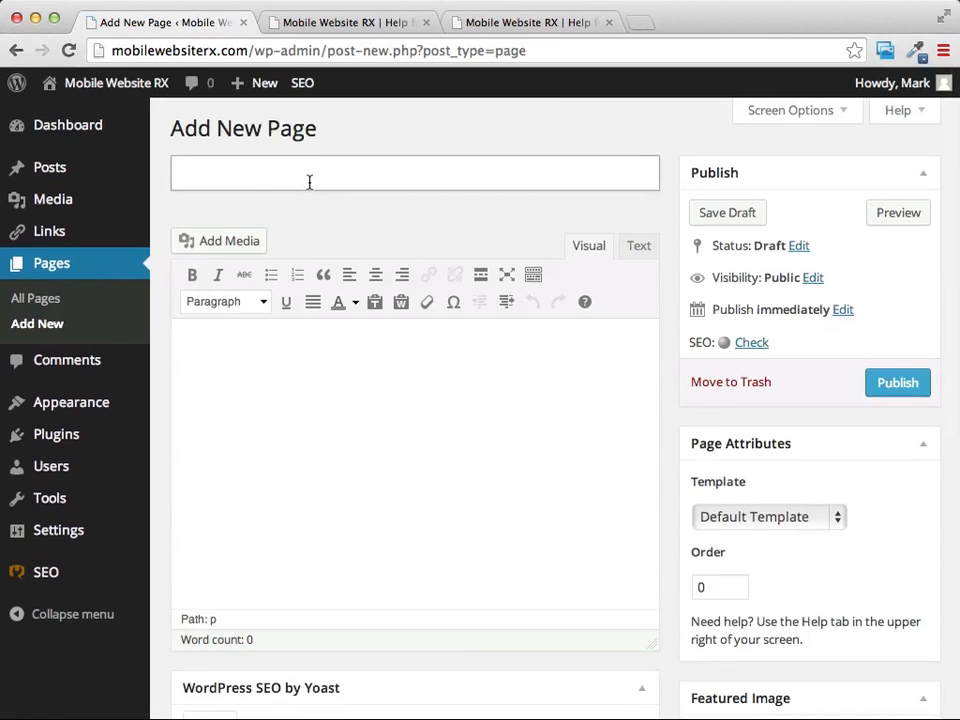
{"action": "type", "text": "About Me"}
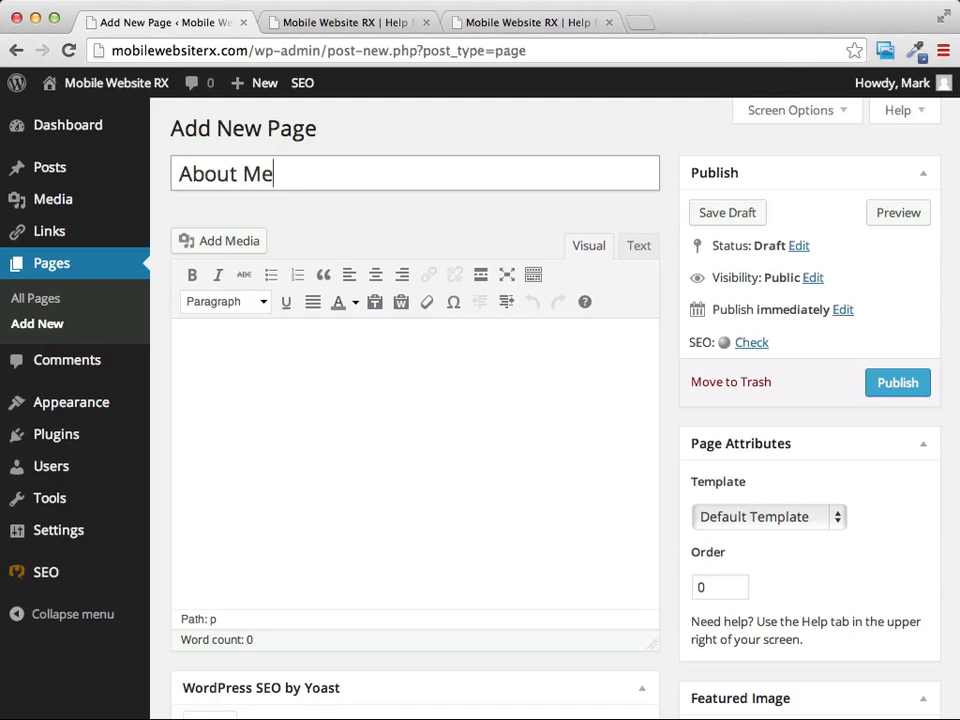
{"action": "left_click", "coordinate": [290, 372]}
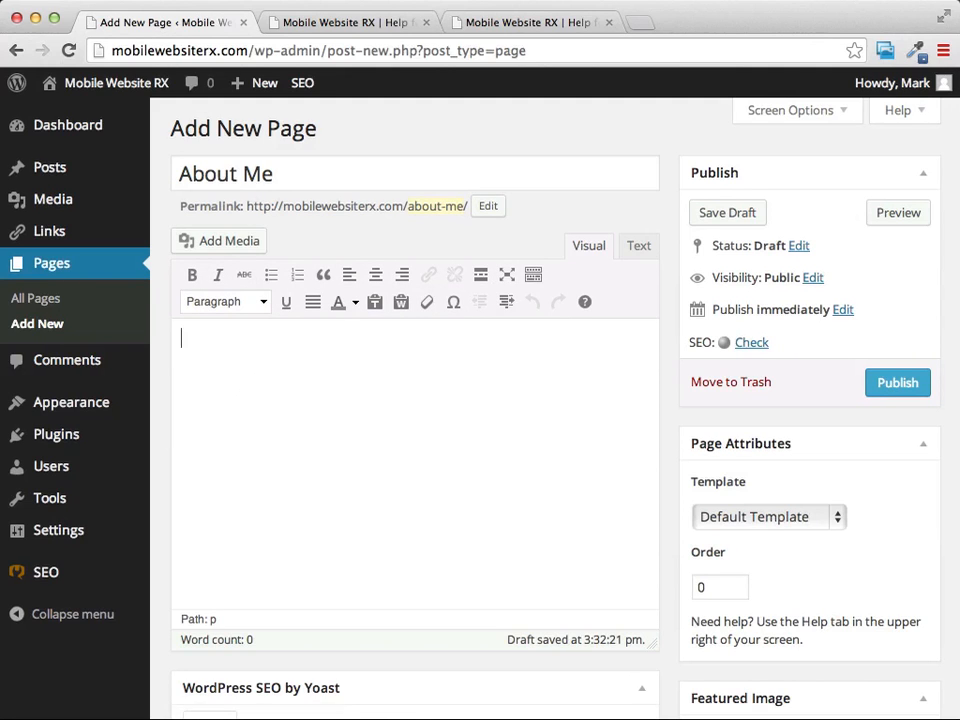
{"action": "type", "text": "My name is Mark, and I help small business owners get more business by providing them with mobile websites. I have been helping businesses for the past five years and I am sure I can help your business."}
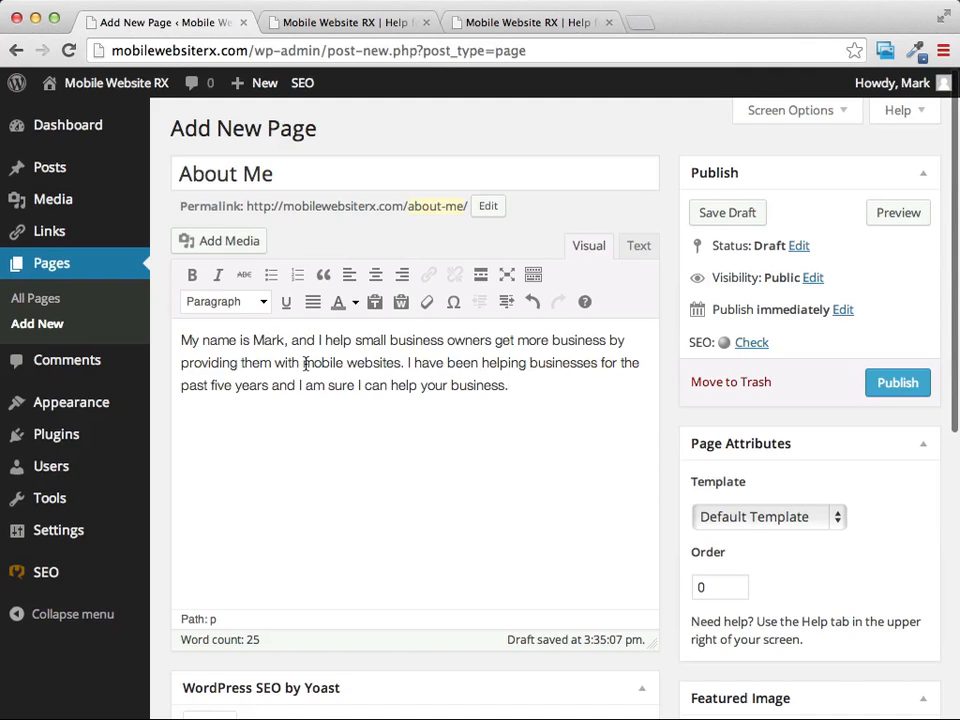
Make "mobile websites" italic and bold in the body of the "About Me" page and publish the page.
{"action": "left_click_drag", "start_coordinate": [303, 363], "coordinate": [402, 363]}
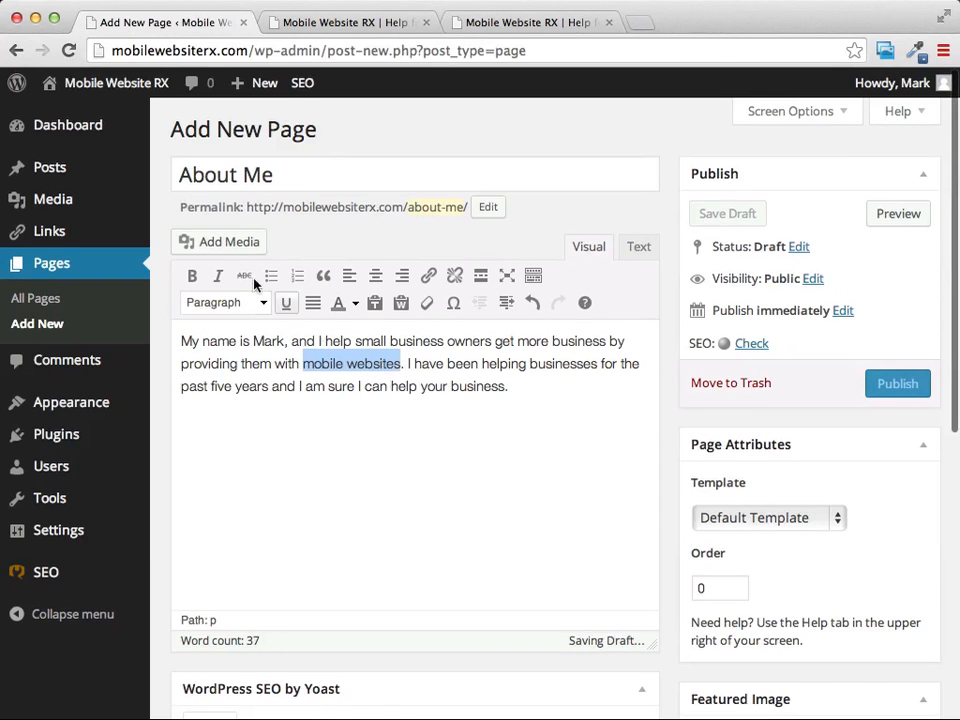
{"action": "left_click", "coordinate": [219, 276]}
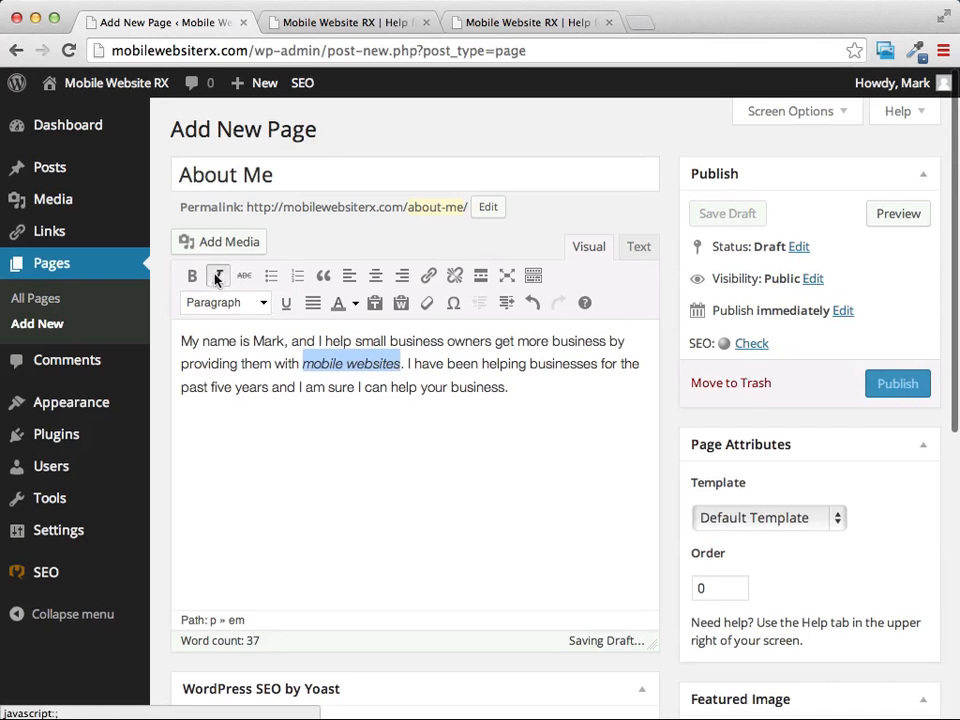
{"action": "left_click", "coordinate": [192, 276]}
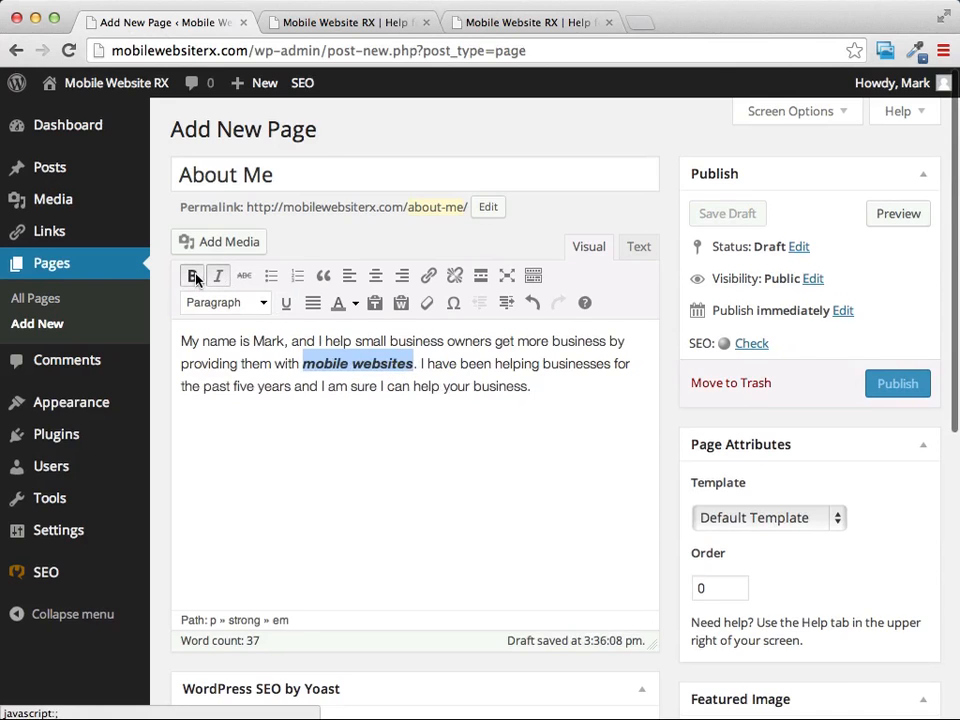
{"action": "left_click", "coordinate": [546, 397]}
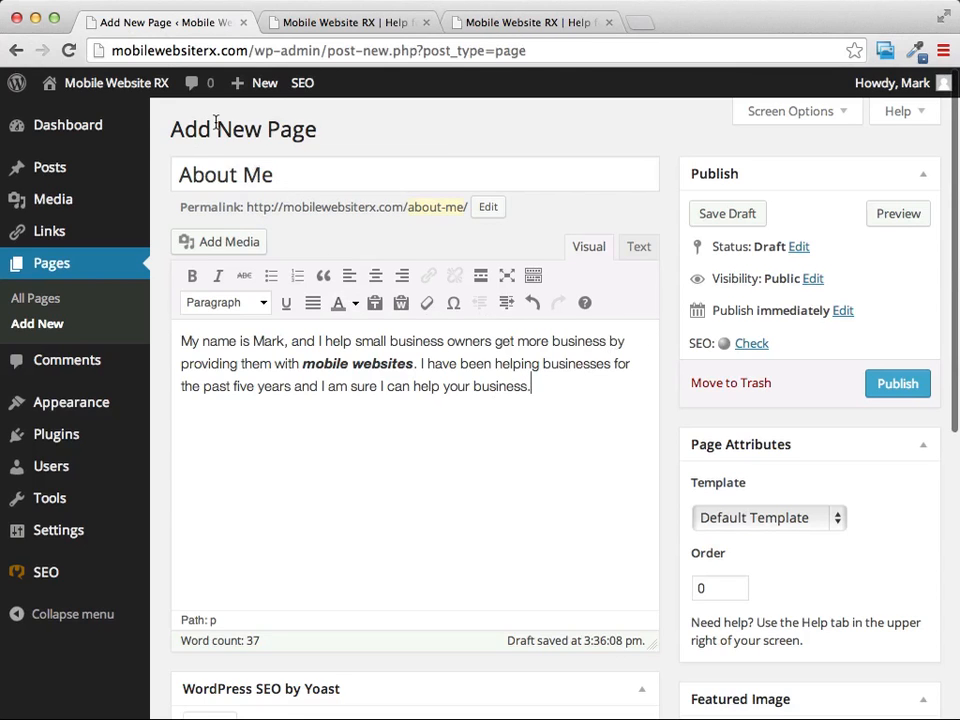
{"action": "left_click", "coordinate": [887, 386]}
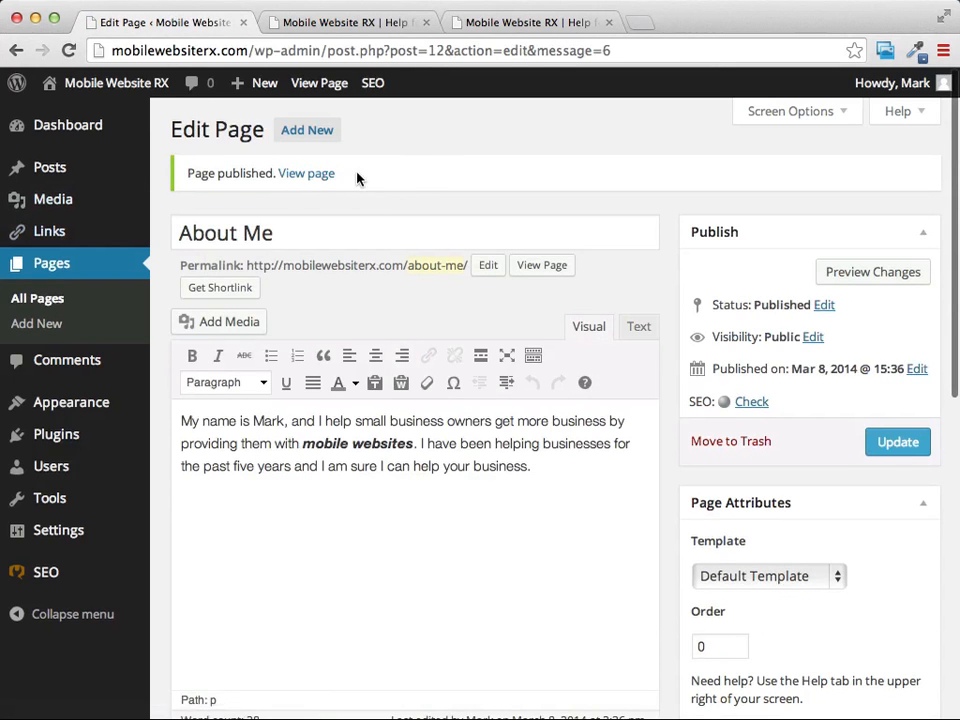
Reload the live site's home page in the browser tab still listing "Sample Page" and view the "About Me" page from its navigation.
{"action": "left_click", "coordinate": [546, 24]}
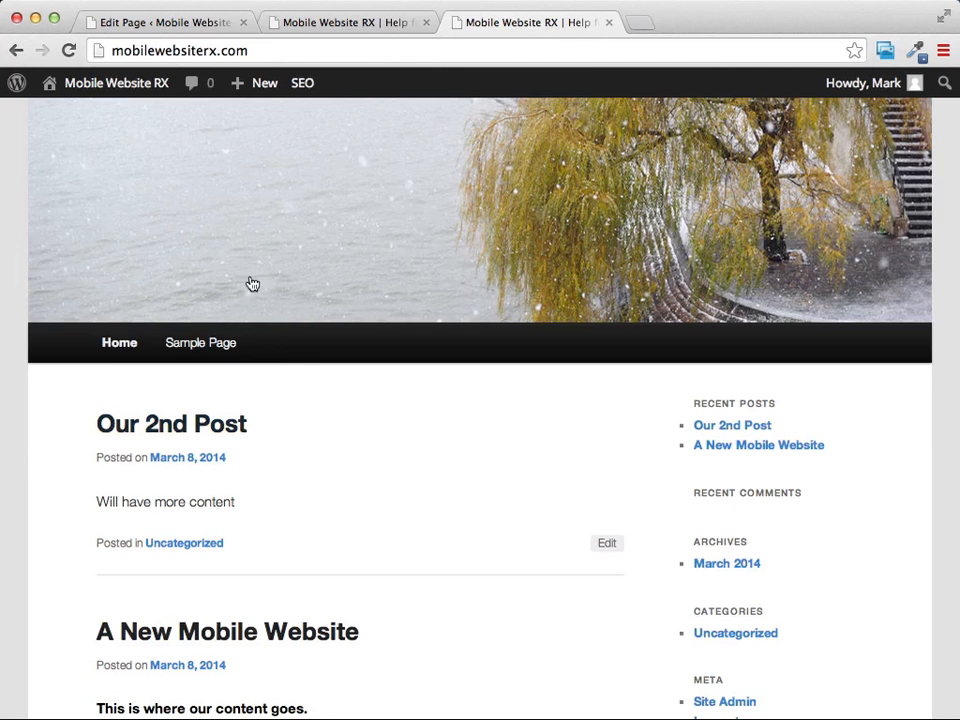
{"action": "left_click", "coordinate": [117, 343]}
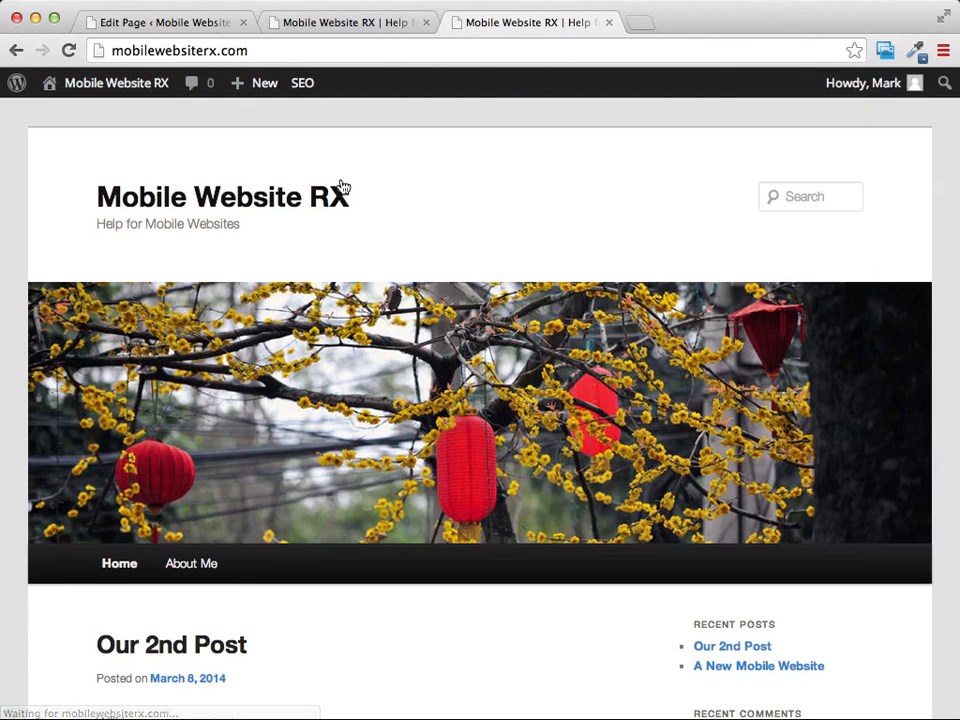
{"action": "scroll", "coordinate": [389, 155], "scroll_direction": "down", "scroll_amount": 3}
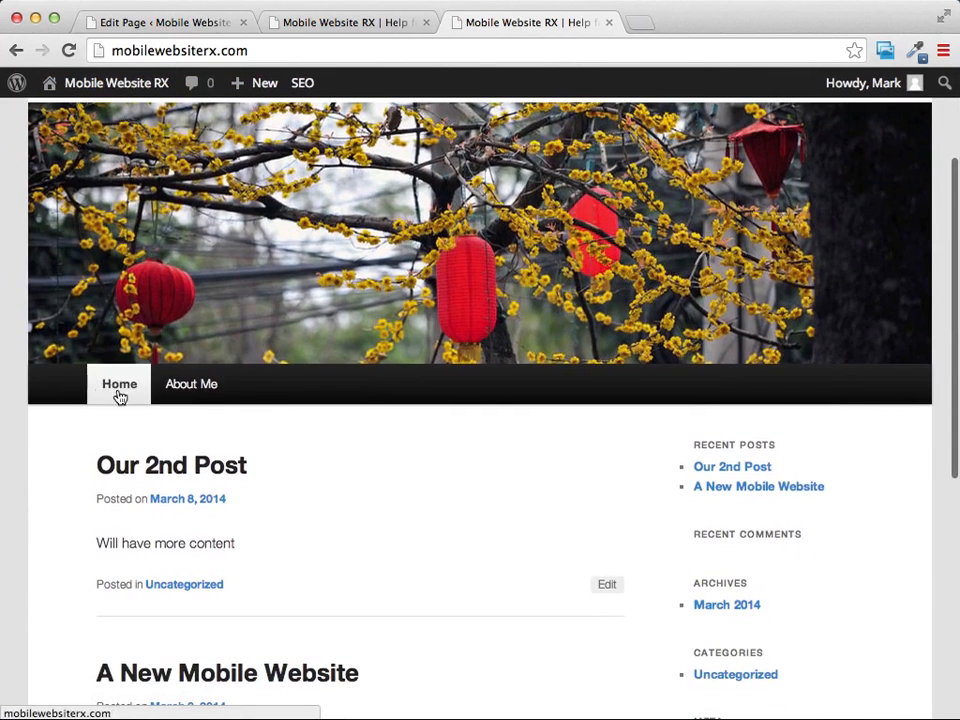
{"action": "left_click", "coordinate": [195, 390]}
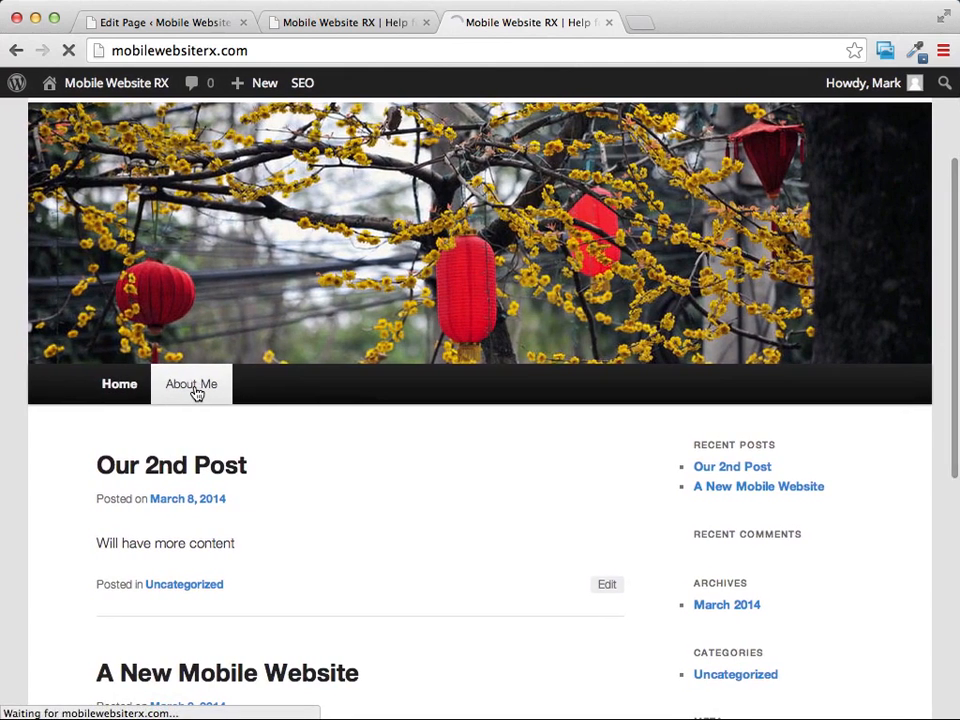
{"action": "scroll", "coordinate": [511, 180], "scroll_direction": "down", "scroll_amount": 5}
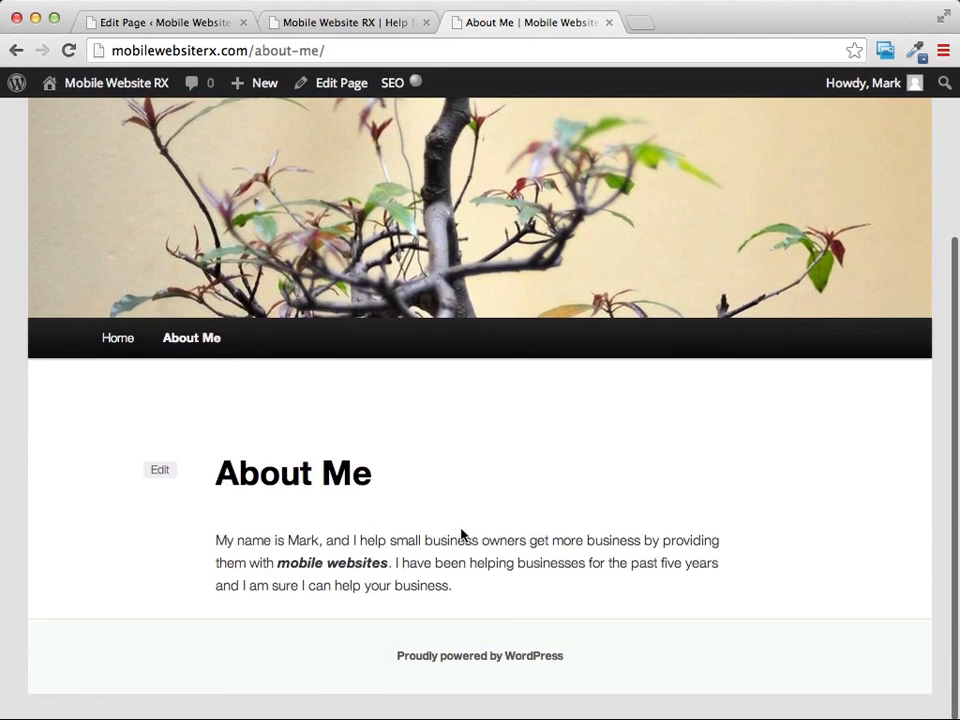
{"action": "scroll", "coordinate": [463, 534], "scroll_direction": "up", "scroll_amount": 5}
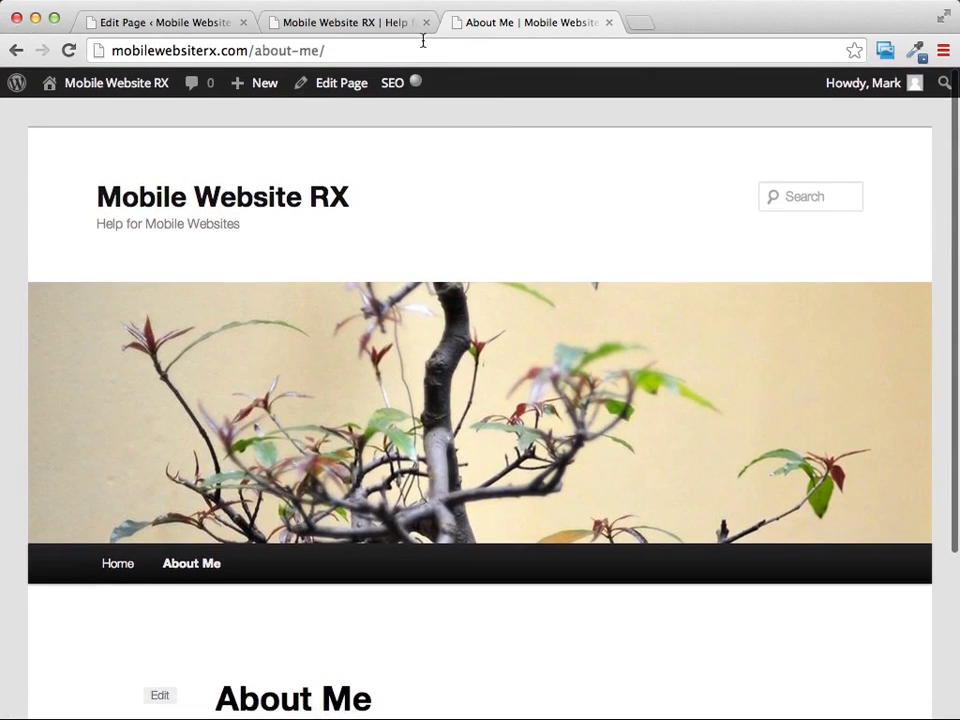
{"action": "left_click", "coordinate": [364, 26]}
{"action": "left_click", "coordinate": [531, 24]}
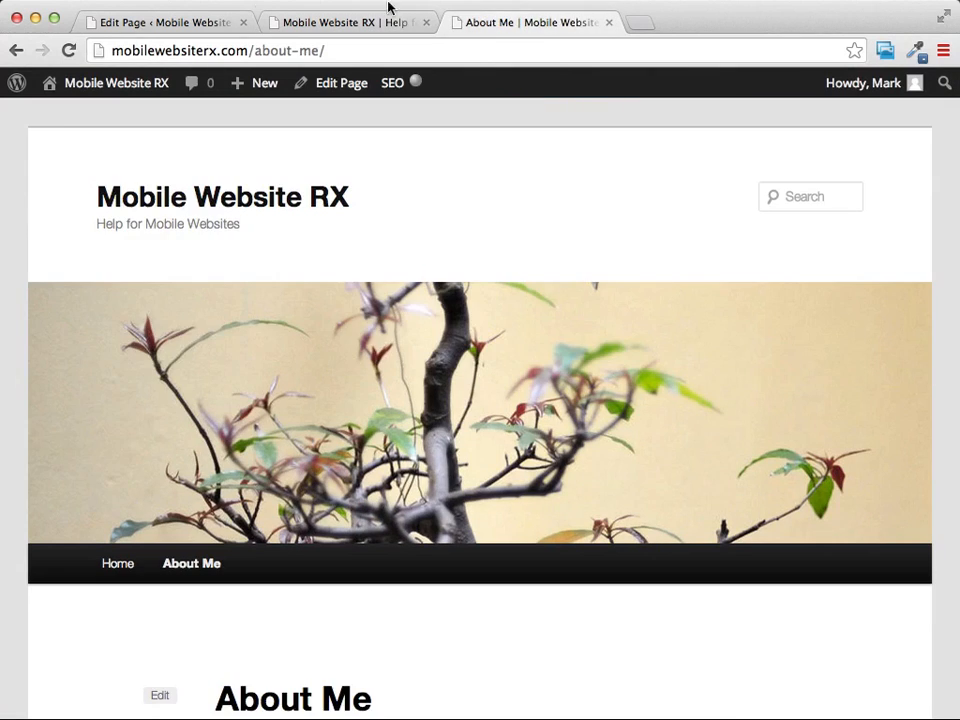
Return to the WordPress admin and view the list of all pages and the list of all posts.
{"action": "left_click", "coordinate": [146, 24]}
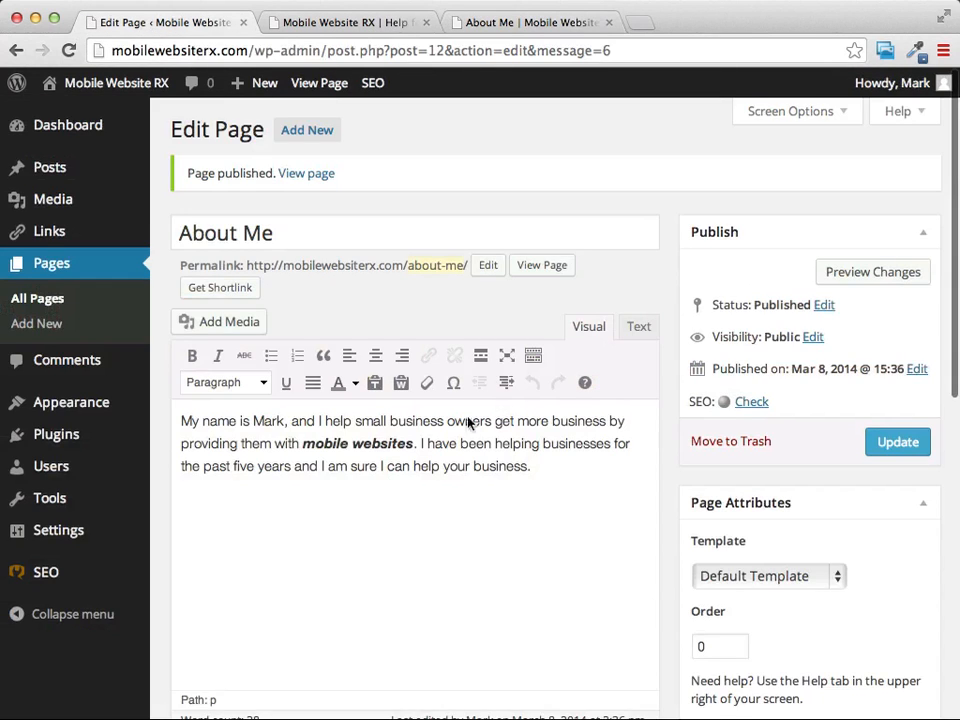
{"action": "left_click", "coordinate": [48, 266]}
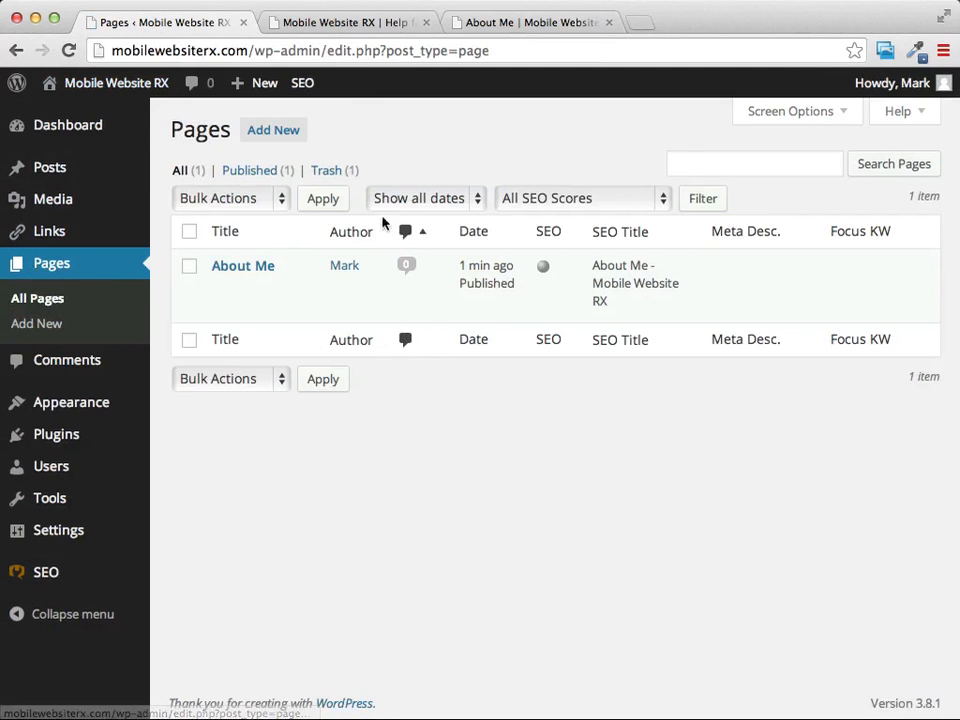
{"action": "mouse_move", "coordinate": [249, 270]}
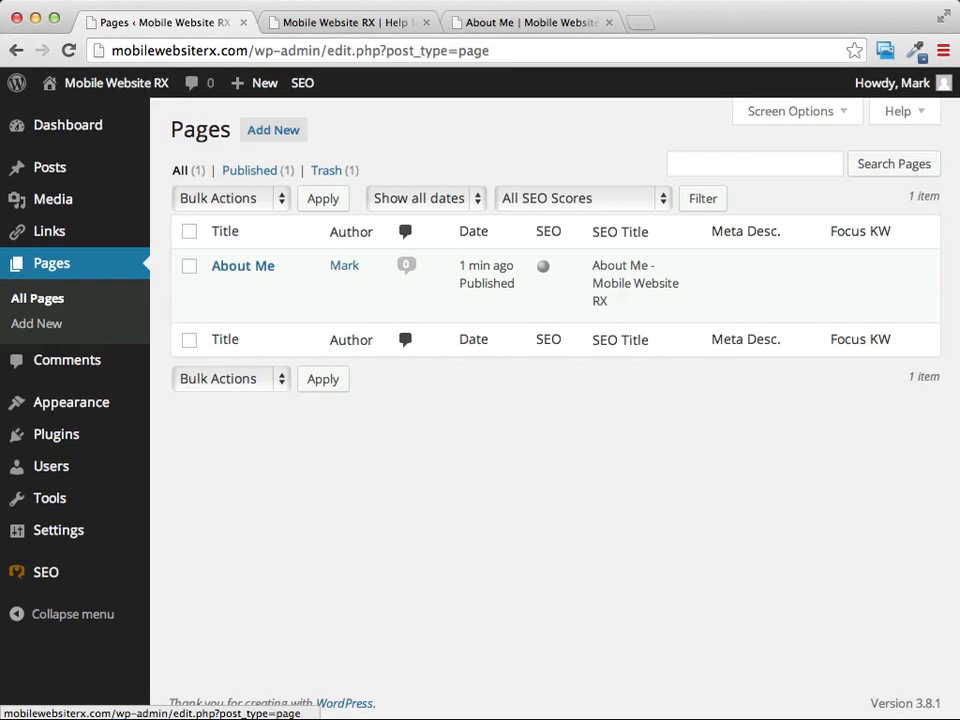
{"action": "mouse_move", "coordinate": [57, 176]}
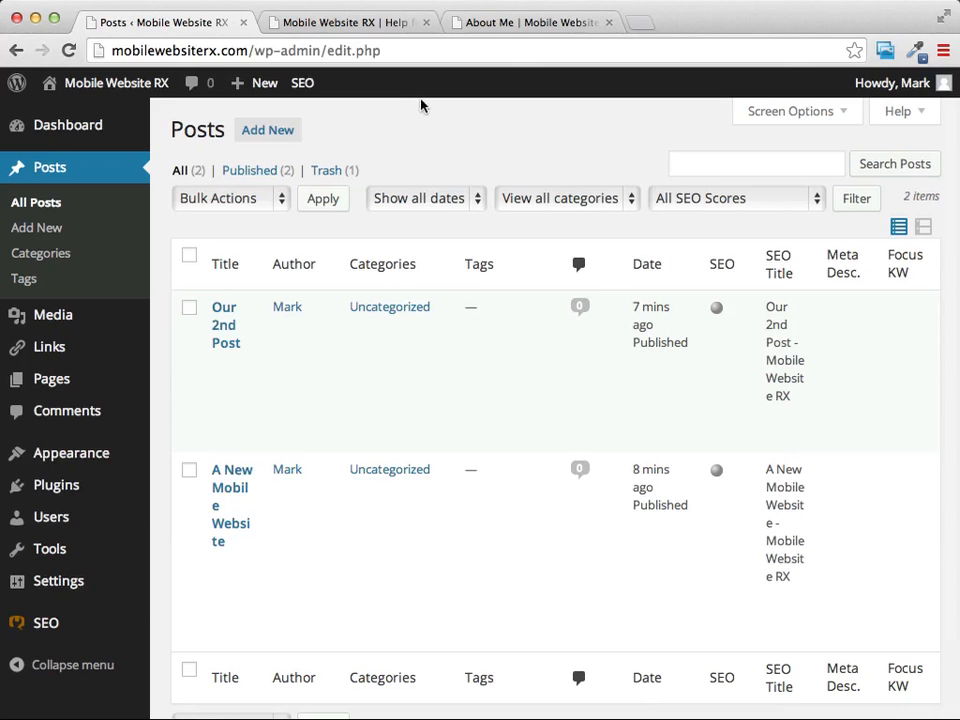
Compare the live home page's post listing and sidebar with the standalone "About Me" page.
{"action": "left_click", "coordinate": [331, 26]}
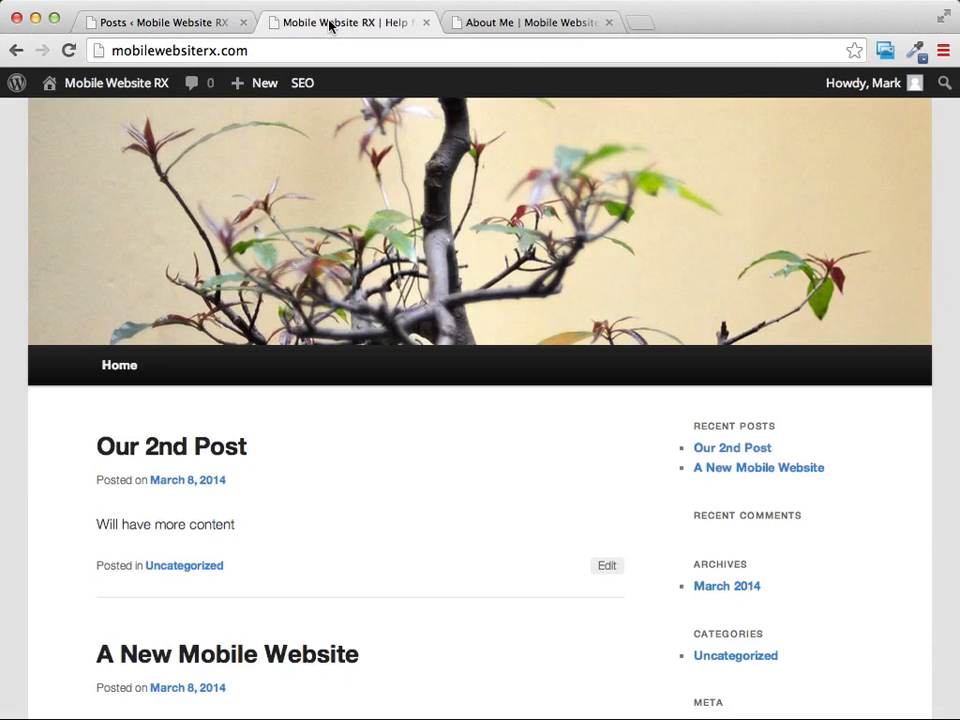
{"action": "left_click", "coordinate": [555, 22]}
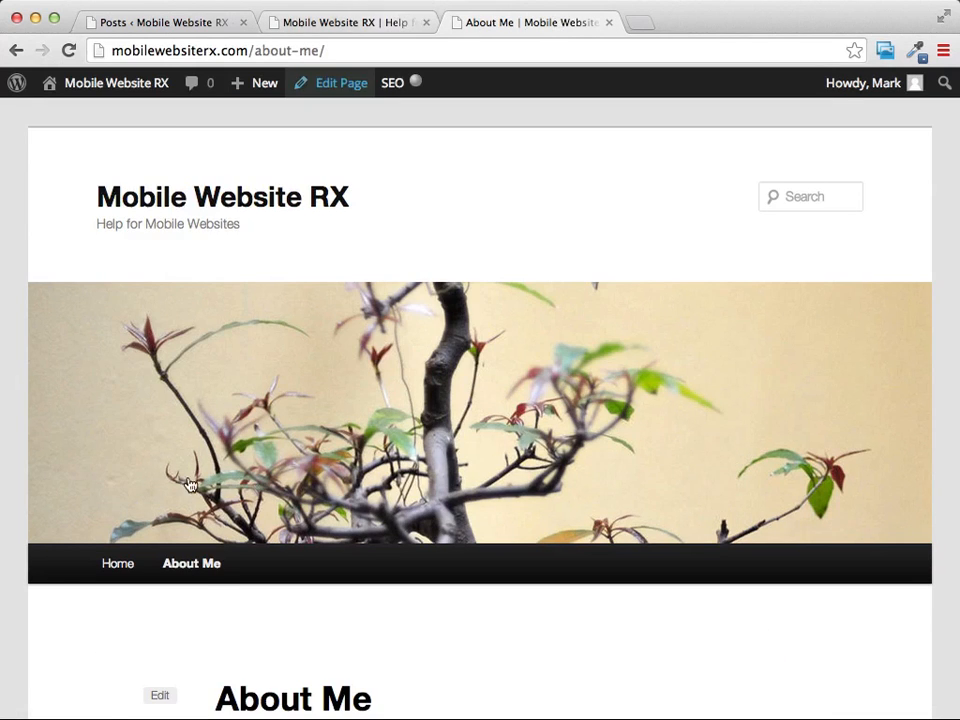
{"action": "scroll", "coordinate": [362, 219], "scroll_direction": "down", "scroll_amount": 2}
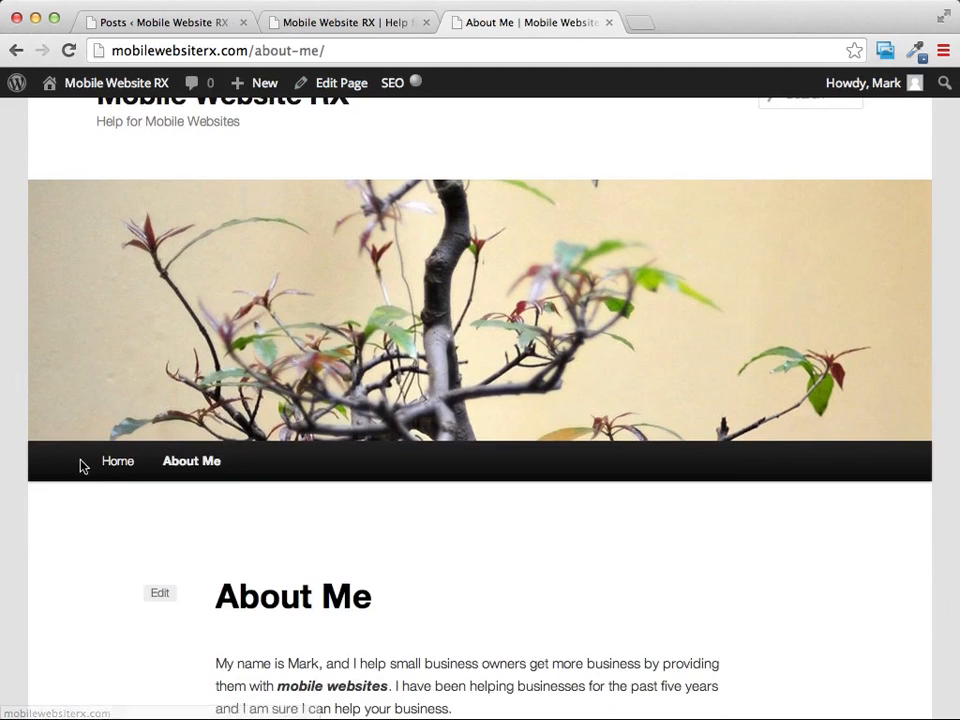
{"action": "left_click", "coordinate": [361, 22]}
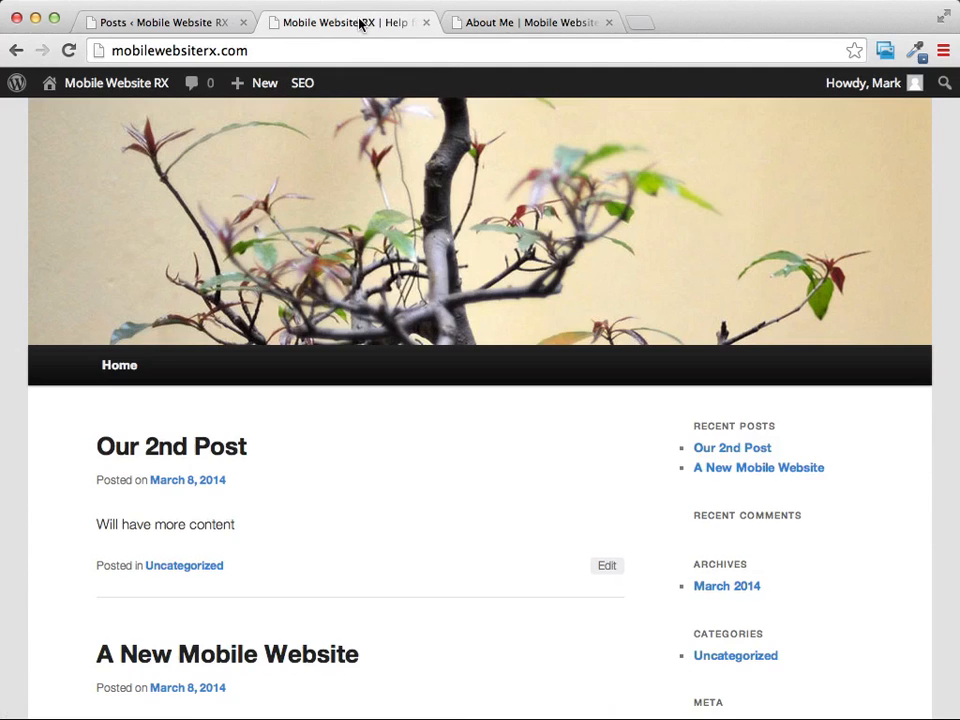
{"action": "scroll", "coordinate": [857, 426], "scroll_direction": "down", "scroll_amount": 2}
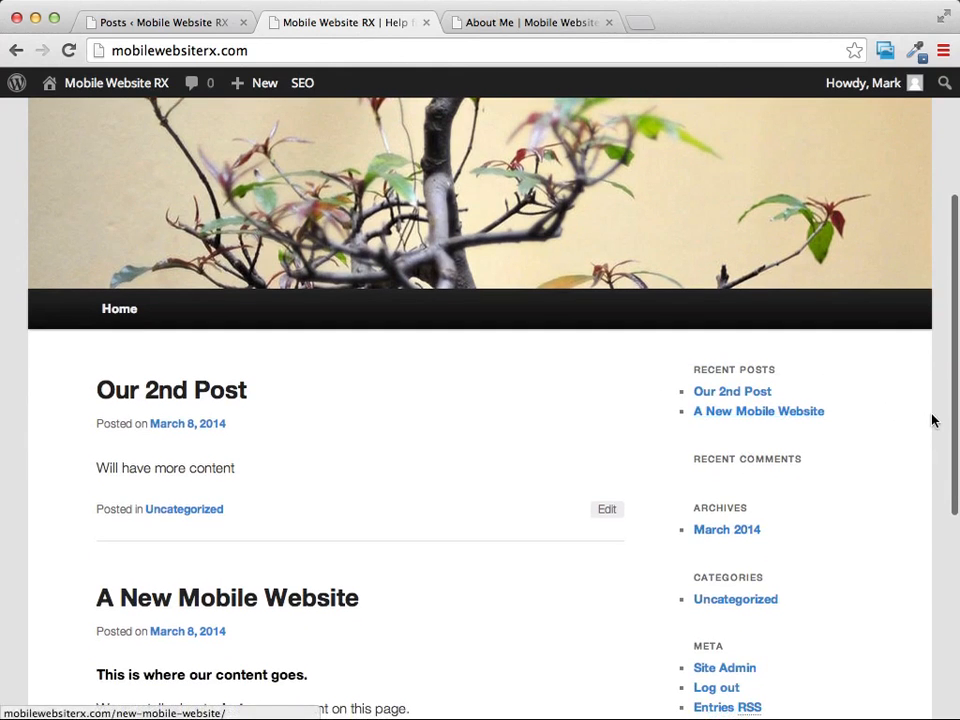
{"action": "scroll", "coordinate": [934, 418], "scroll_direction": "down", "scroll_amount": 3}
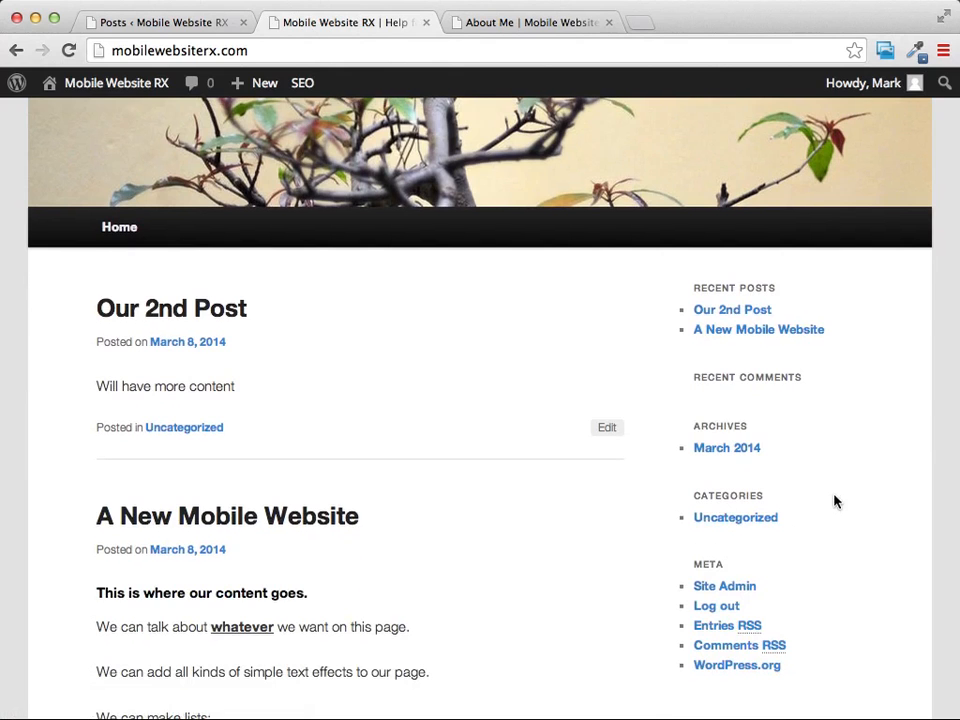
{"action": "scroll", "coordinate": [834, 500], "scroll_direction": "up", "scroll_amount": 6}
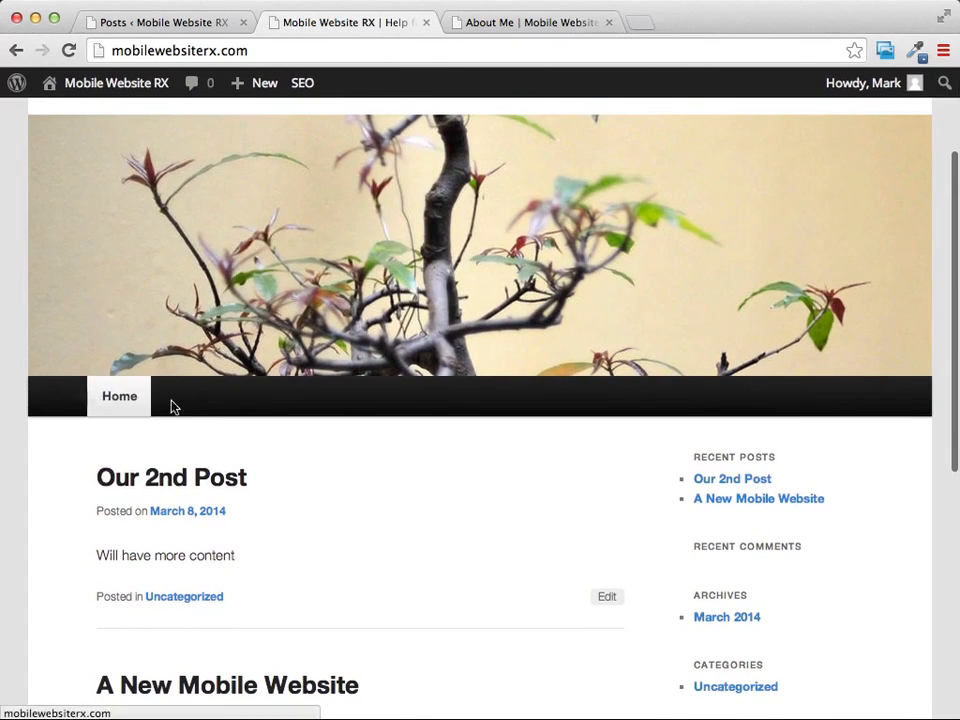